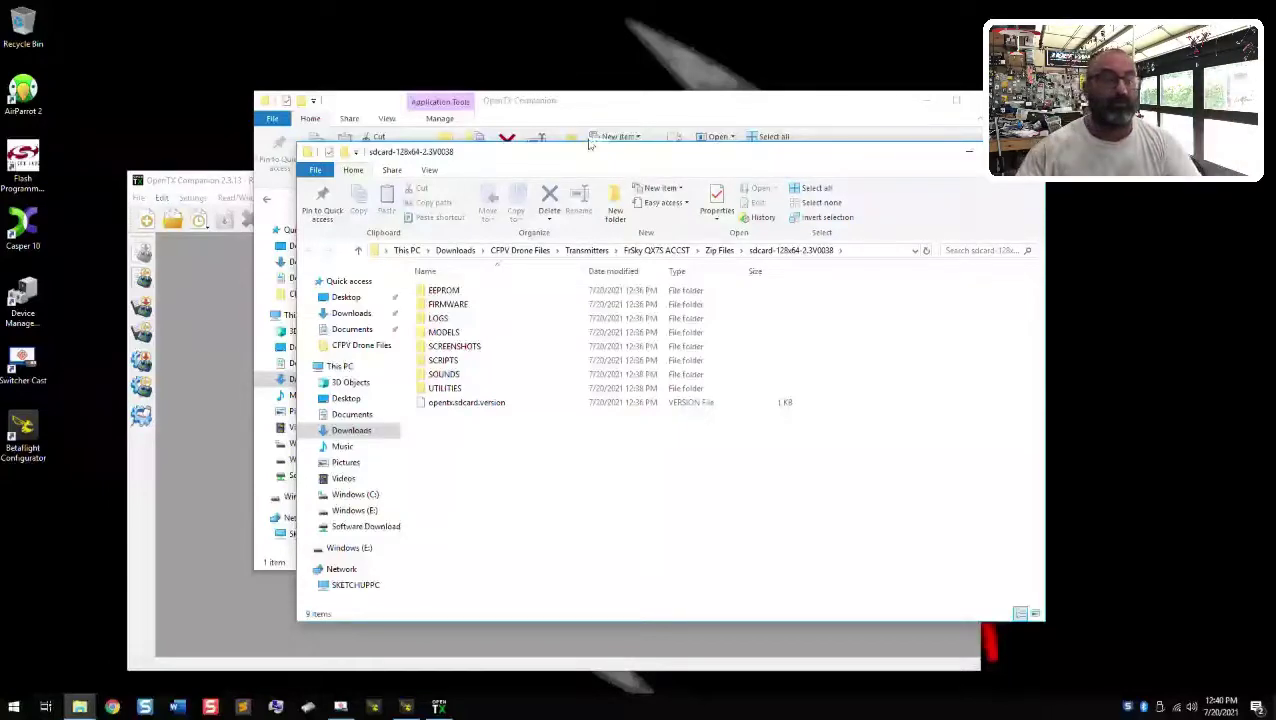
# - Close the extracted sdcard window, return to CFPV Drone Files, and bring OpenTX Companion forward
pyautogui.moveTo(531, 155); pyautogui.dragTo(580, 88)
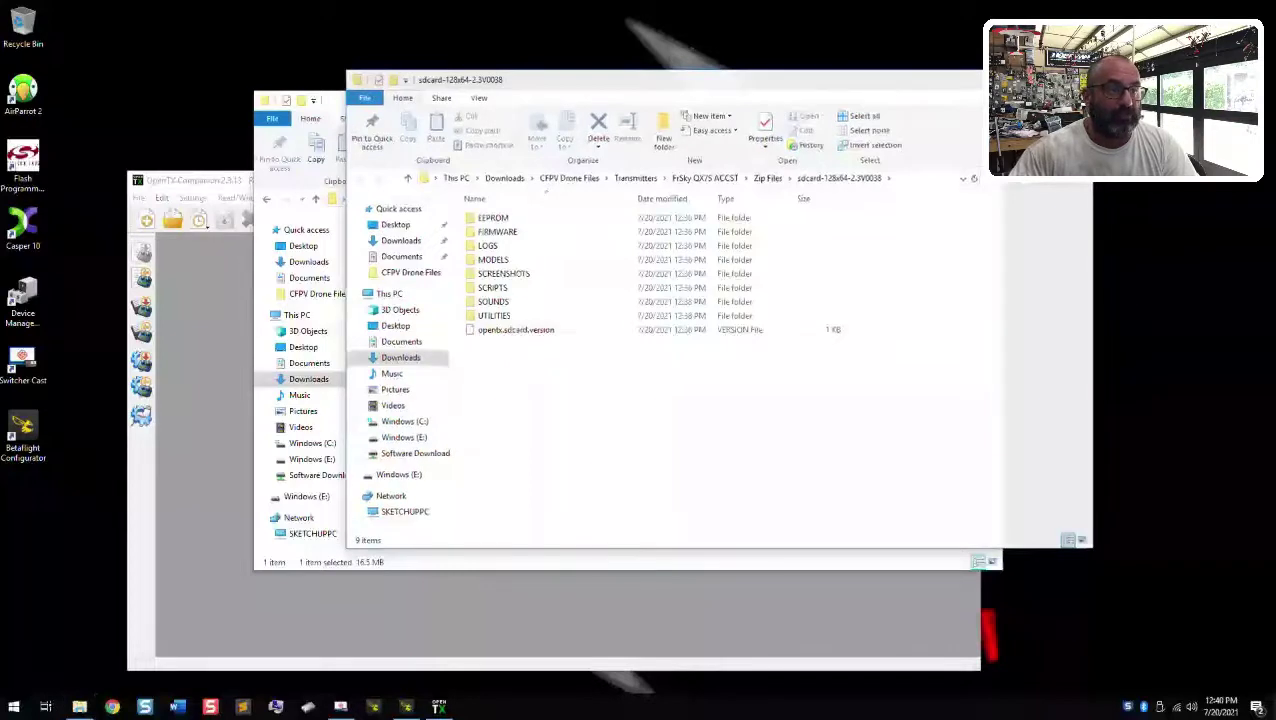
pyautogui.hotkey('alt', 'F4')
pyautogui.click(501, 200)
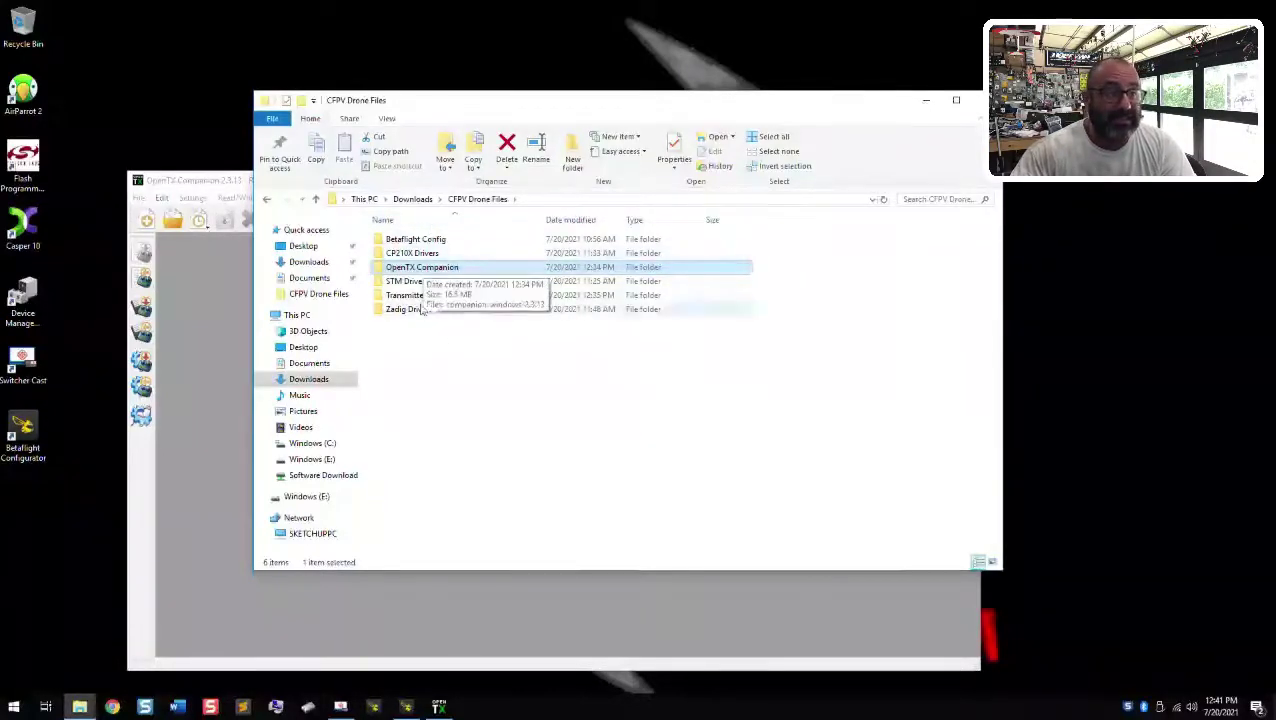
pyautogui.click(425, 376)
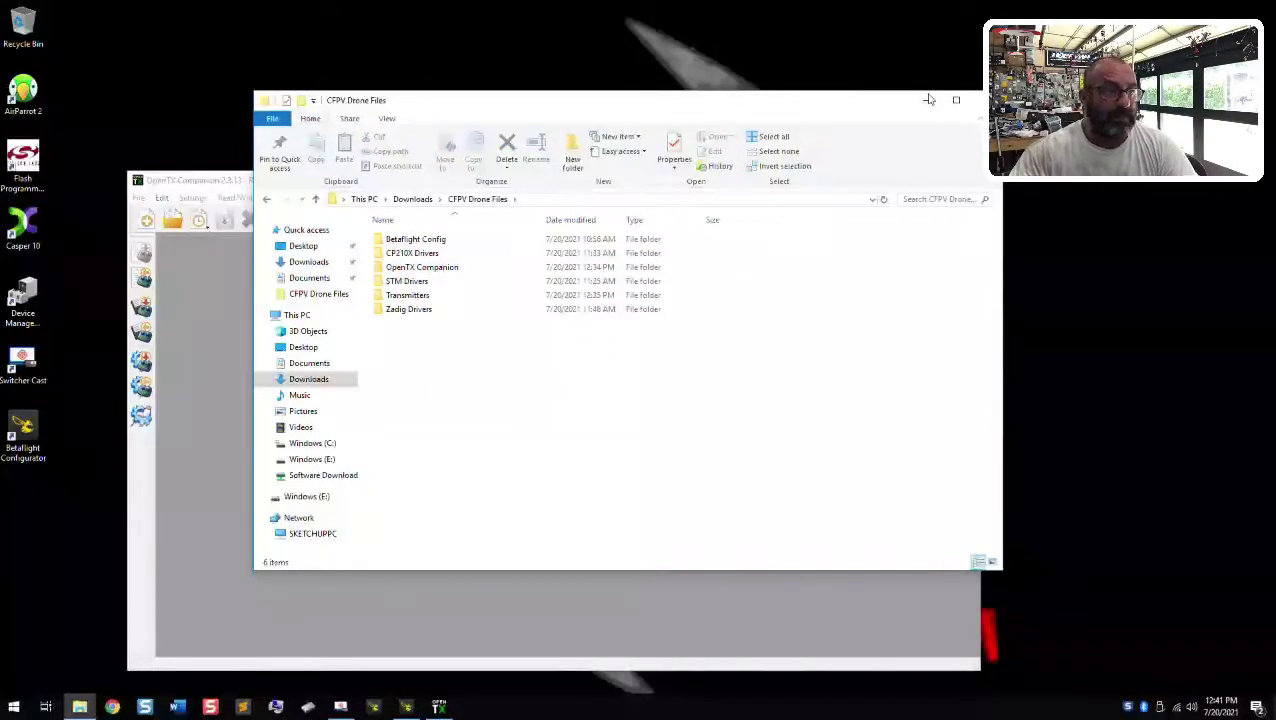
pyautogui.click(929, 99)
pyautogui.moveTo(540, 178); pyautogui.dragTo(463, 15)
# - Enlarge the Companion window and add a new radio profile via Settings > Radio Profiles
pyautogui.moveTo(898, 506); pyautogui.dragTo(1224, 690)
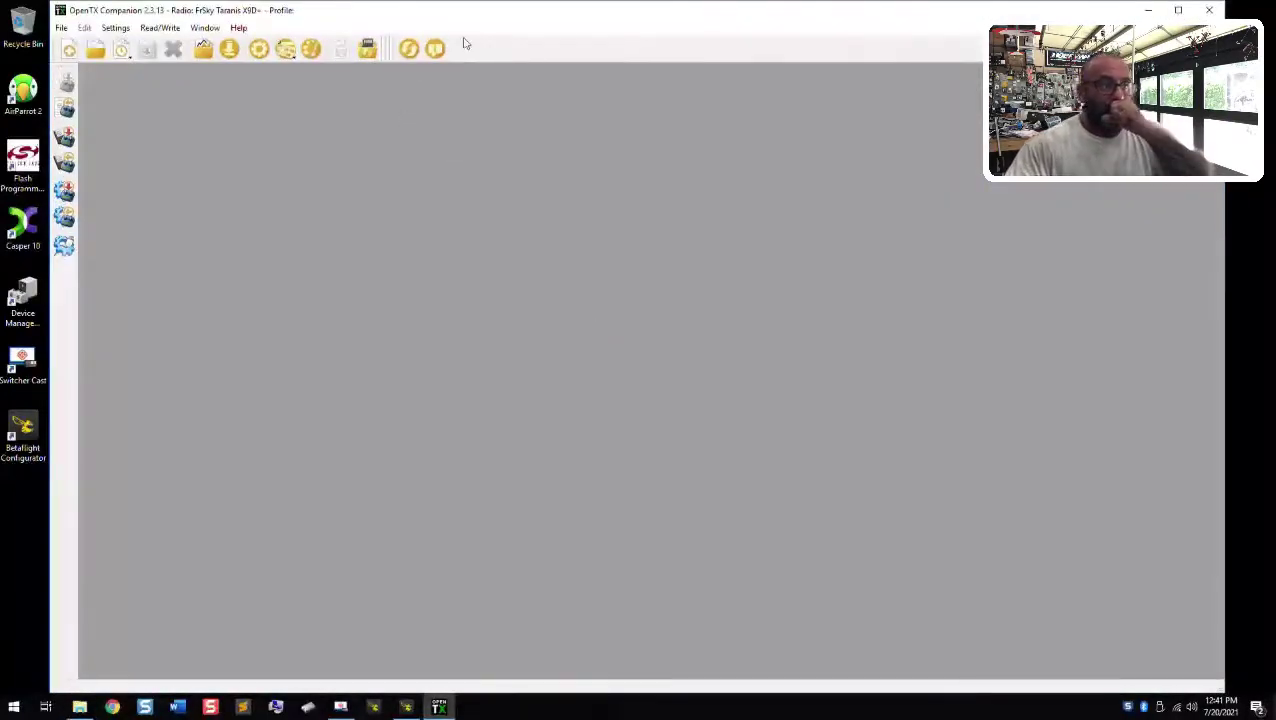
pyautogui.click(118, 28)
pyautogui.click(120, 28)
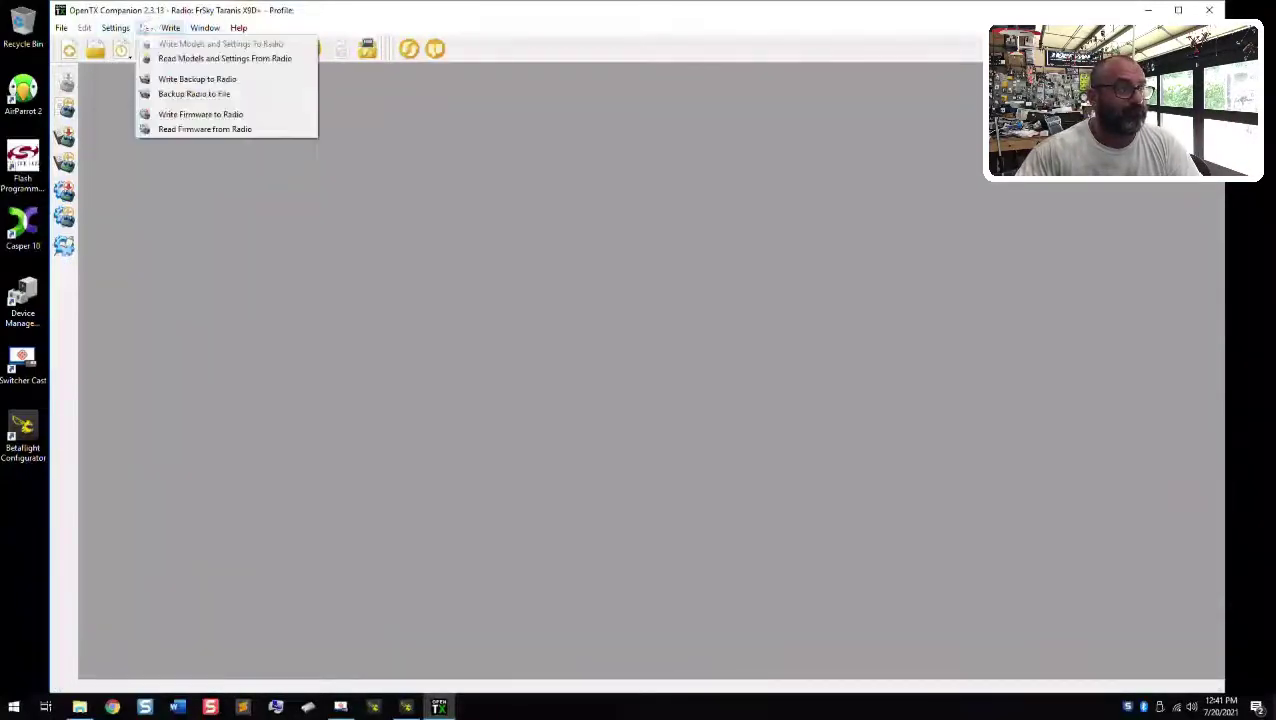
pyautogui.click(118, 28)
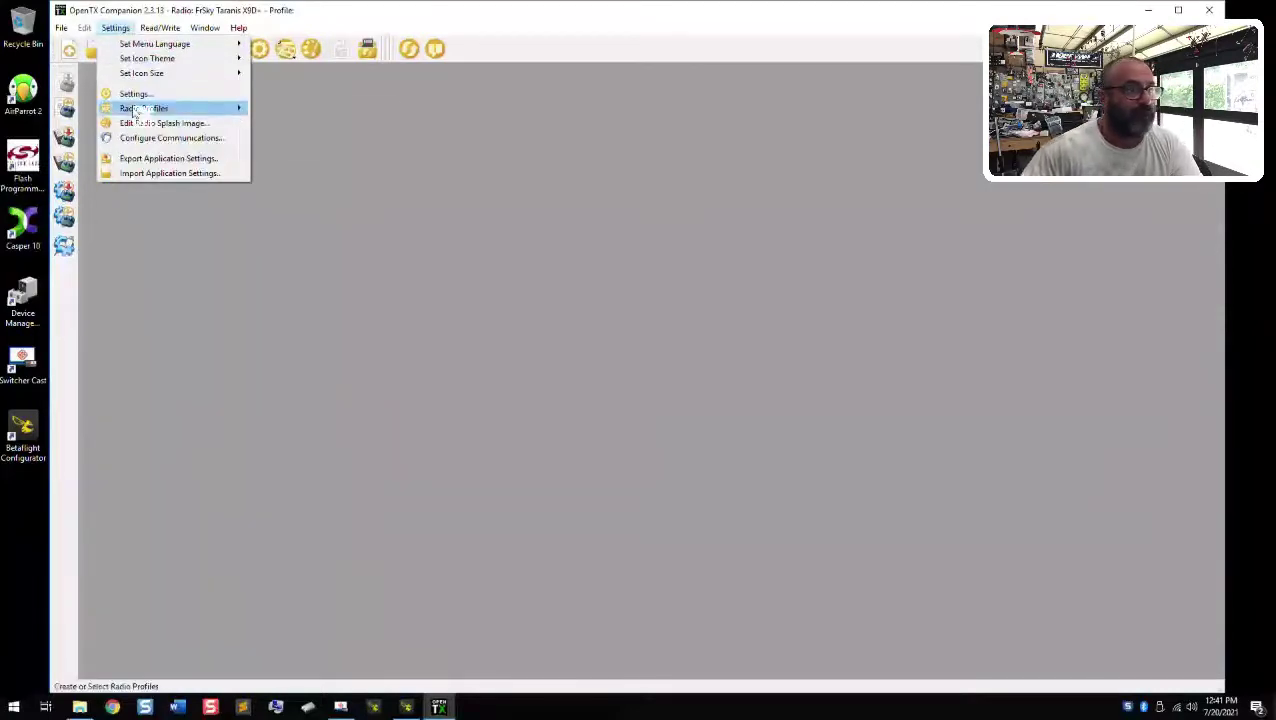
pyautogui.moveTo(136, 112)
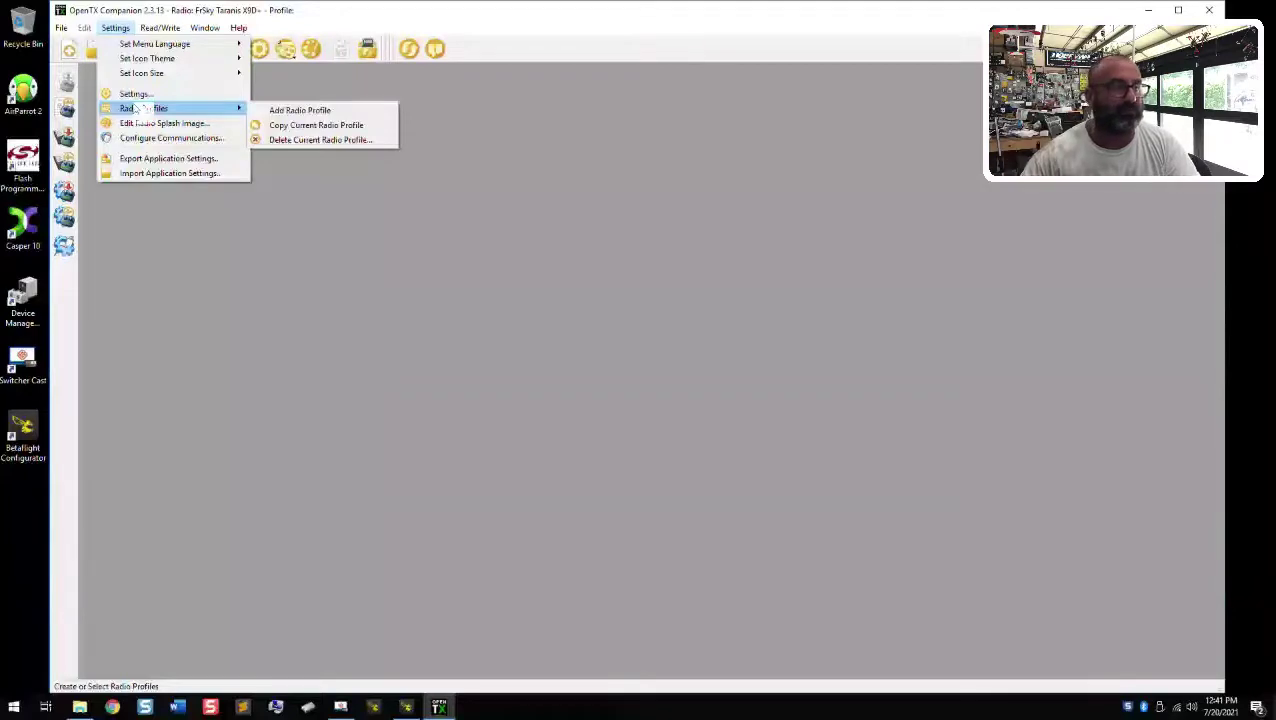
pyautogui.click(296, 112)
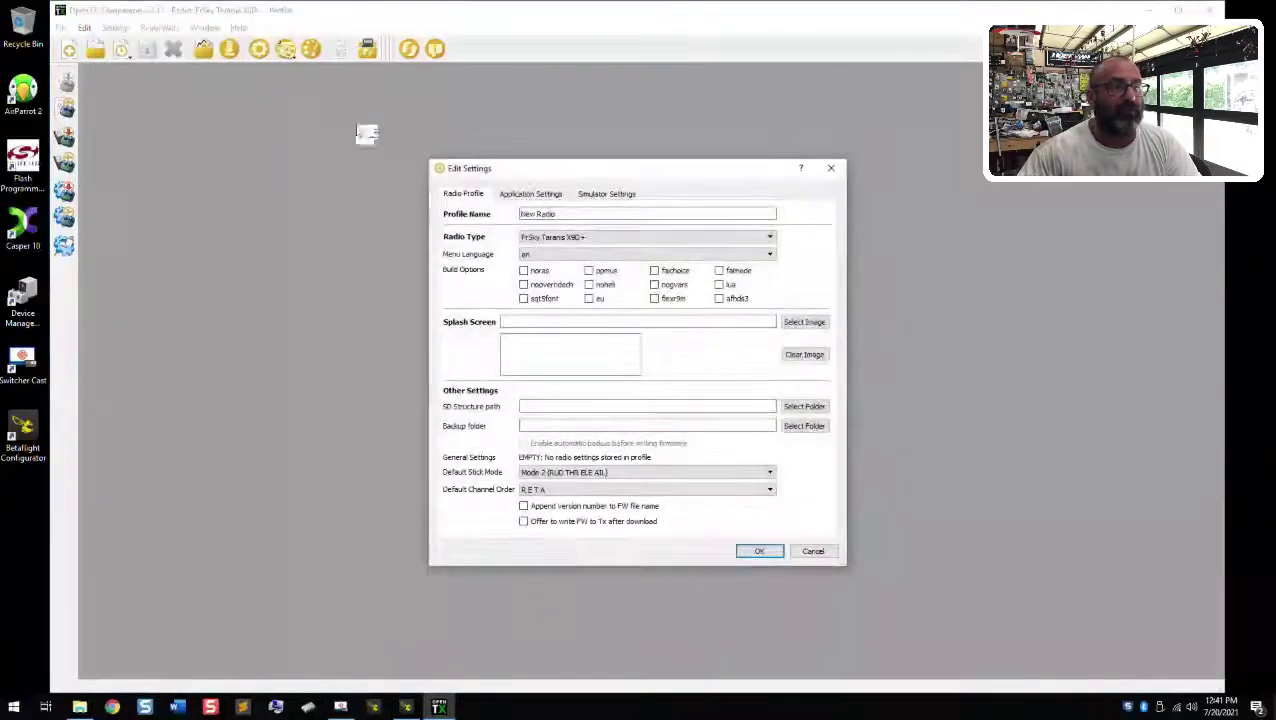
# - Name the profile QX7 ACCST and set Radio Type to FrSky Taranis X7 / X7S
pyautogui.moveTo(598, 214); pyautogui.dragTo(476, 207)
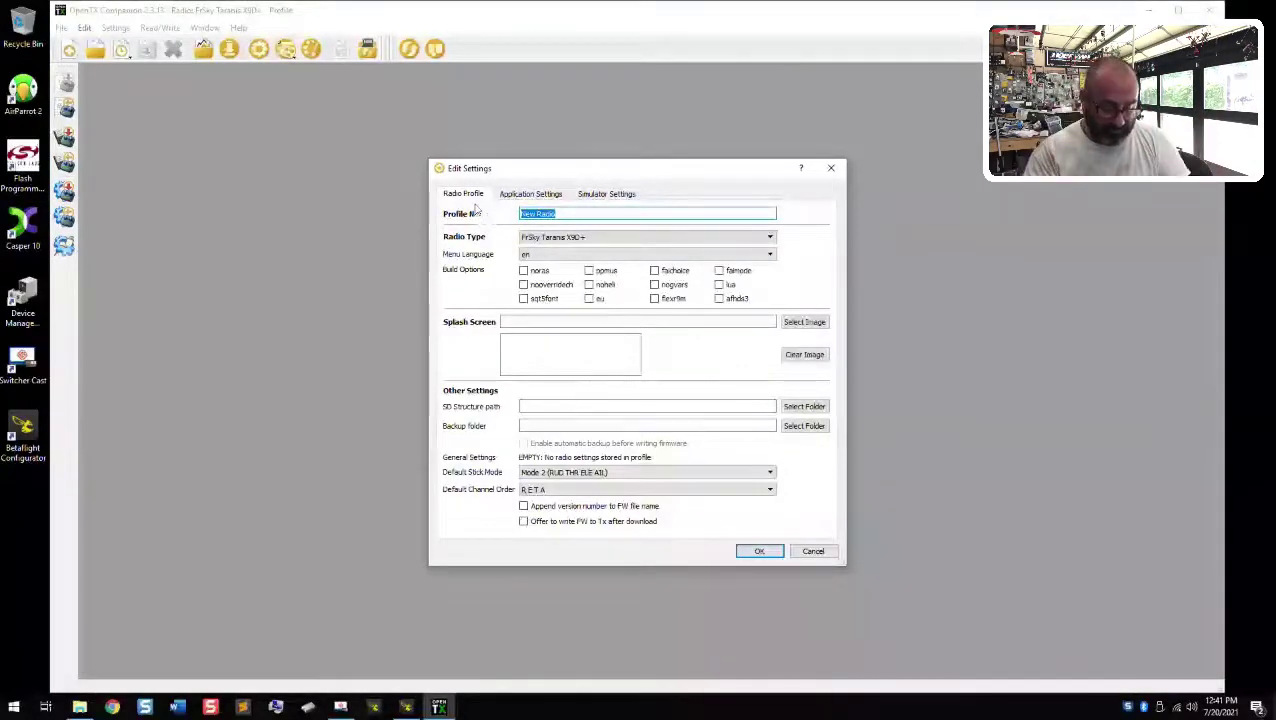
pyautogui.write('QX7')
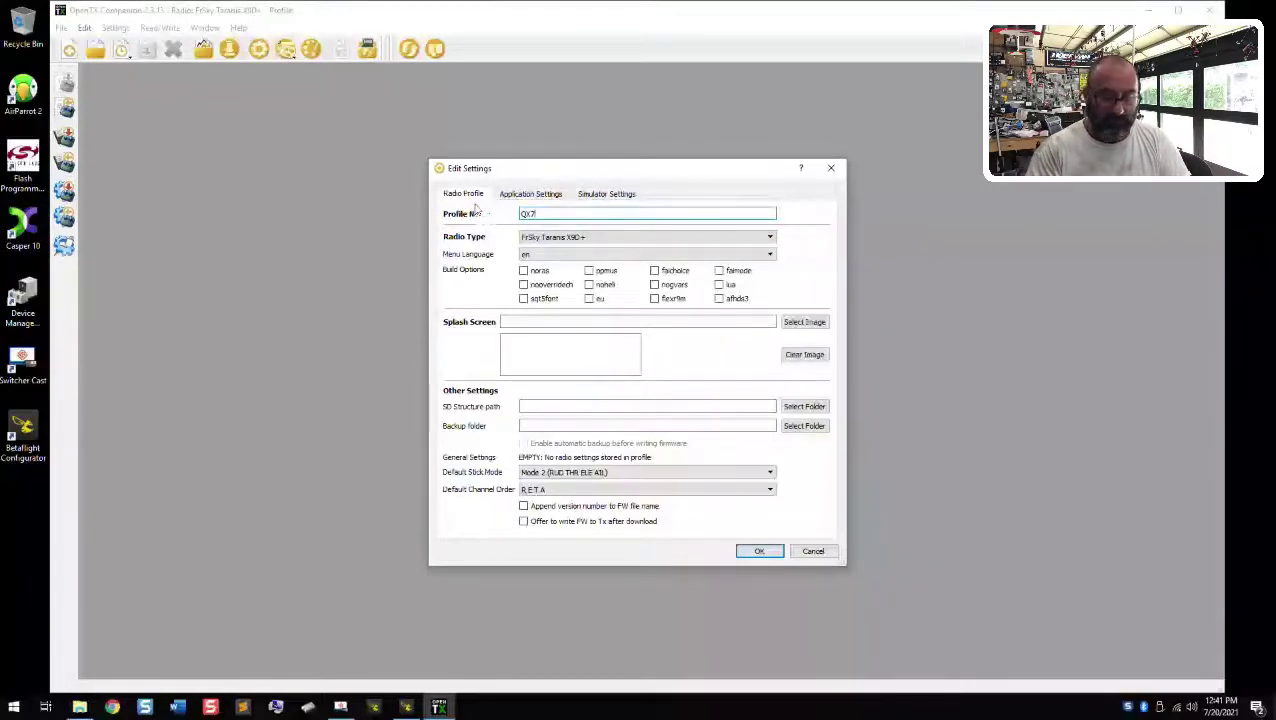
pyautogui.write(' ACCST')
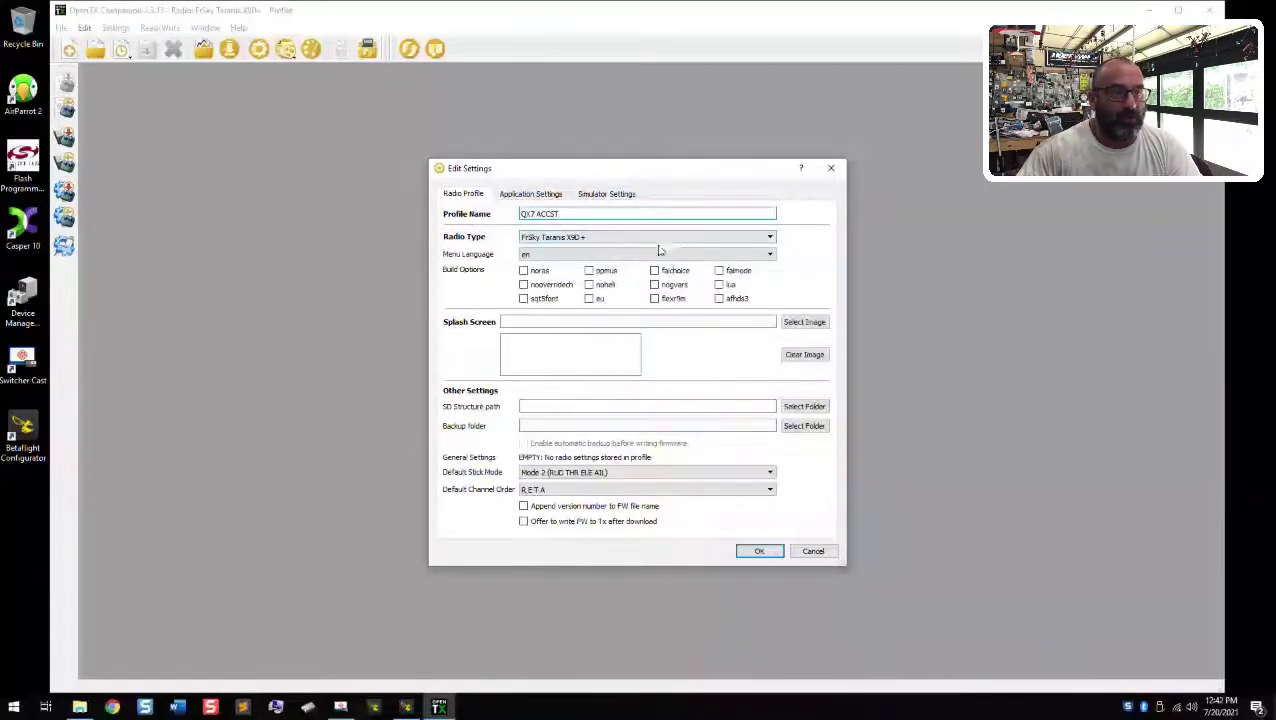
pyautogui.click(740, 237)
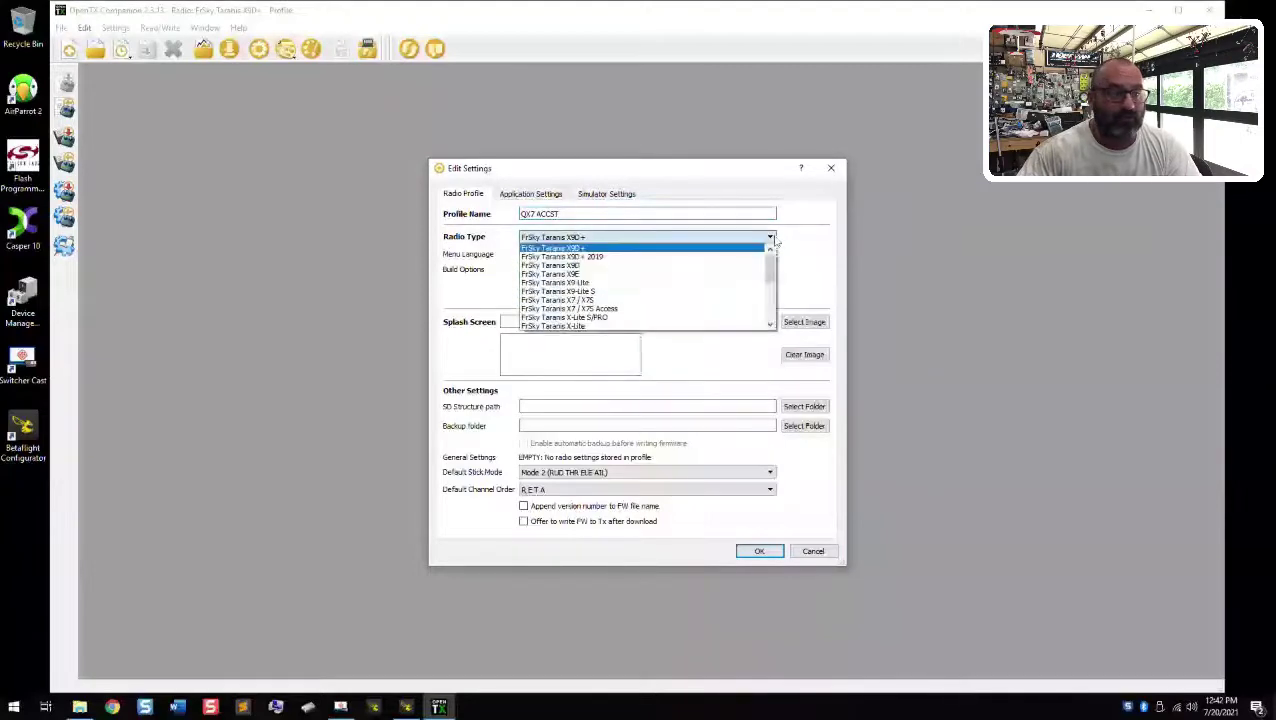
pyautogui.scroll(-1, 610, 260)
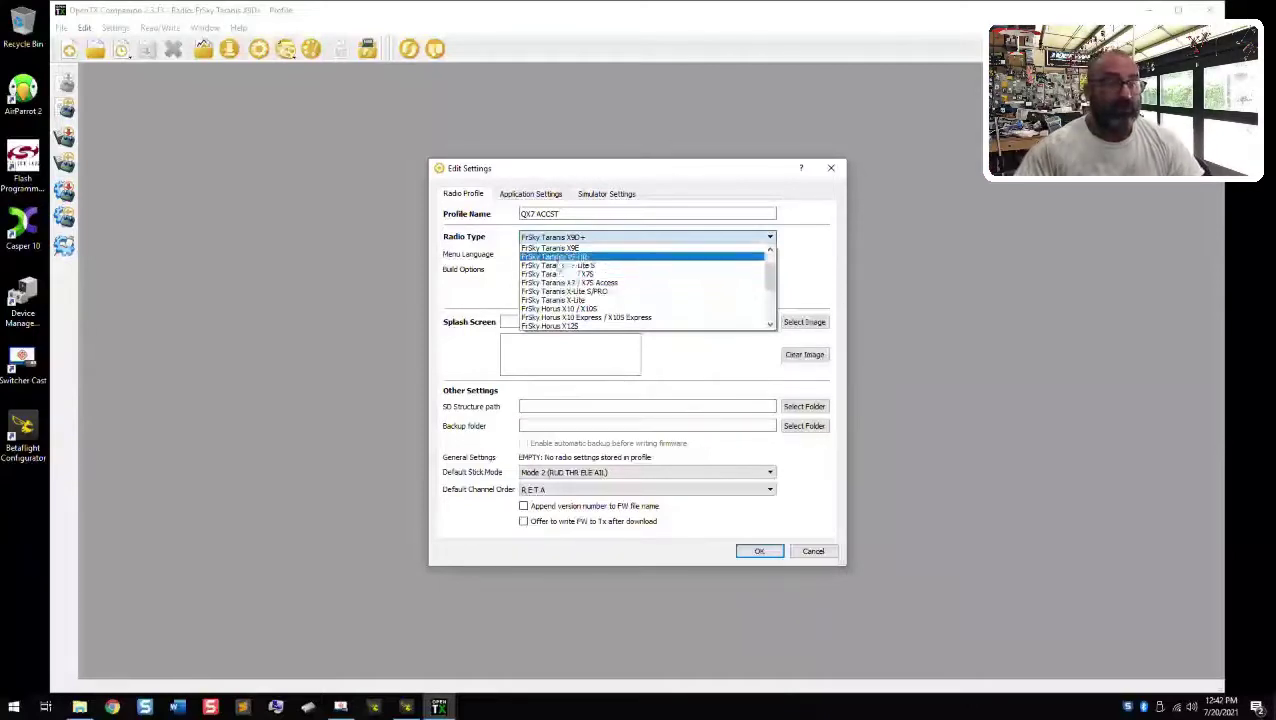
pyautogui.click(563, 275)
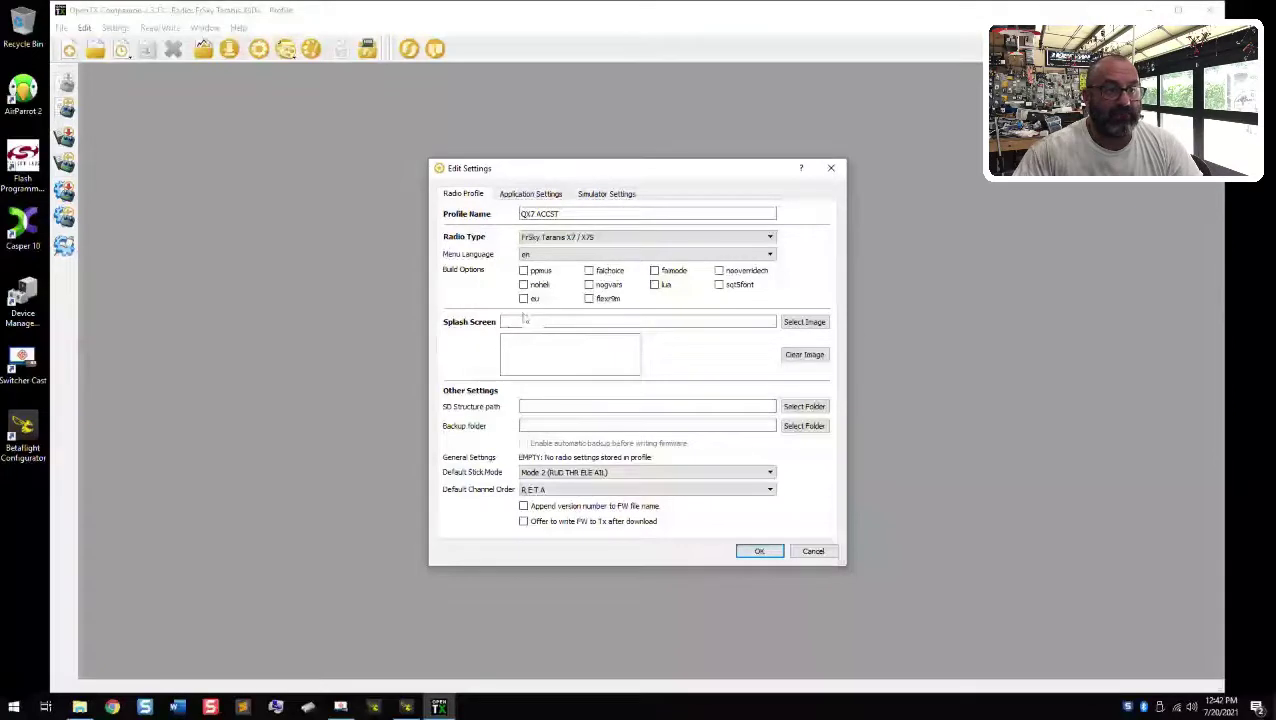
# - Enable the lua, flexr9m and noheli build options
pyautogui.click(654, 284)
pyautogui.click(589, 299)
pyautogui.click(523, 285)
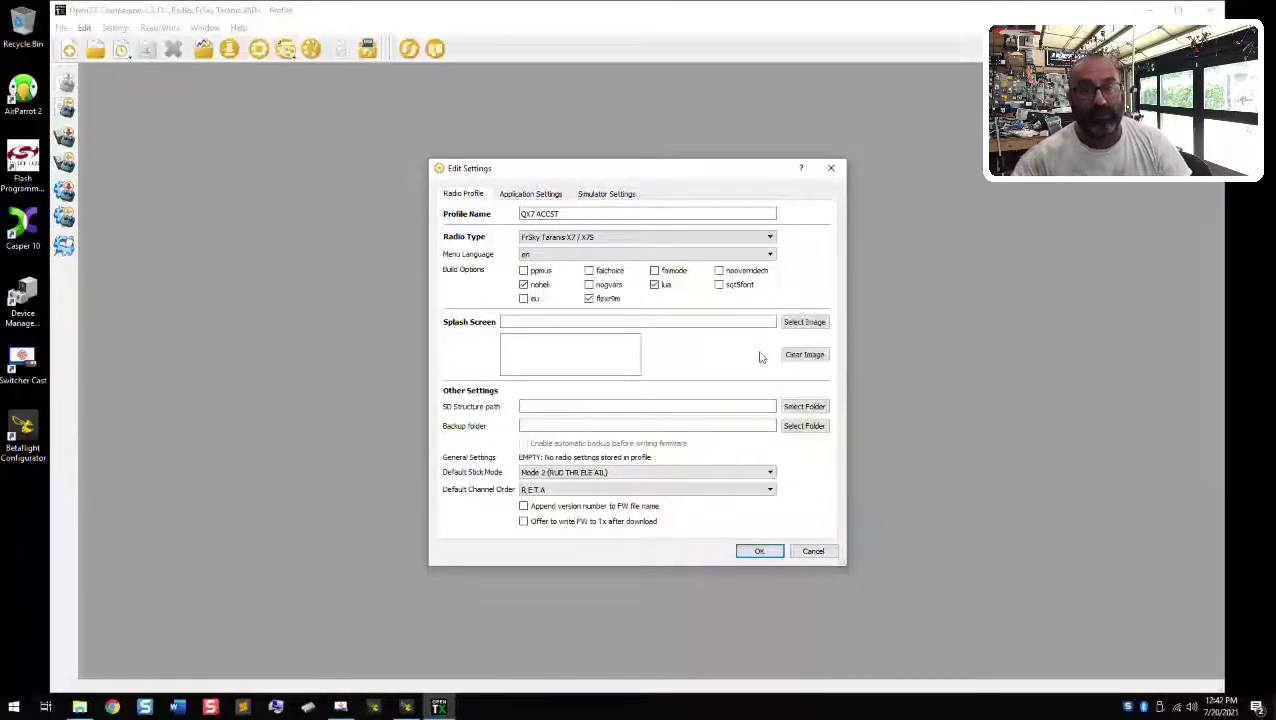
# - Browse the SD Structure path folder picker to Transmitters > FrSky QX7S ACCST
pyautogui.click(816, 406)
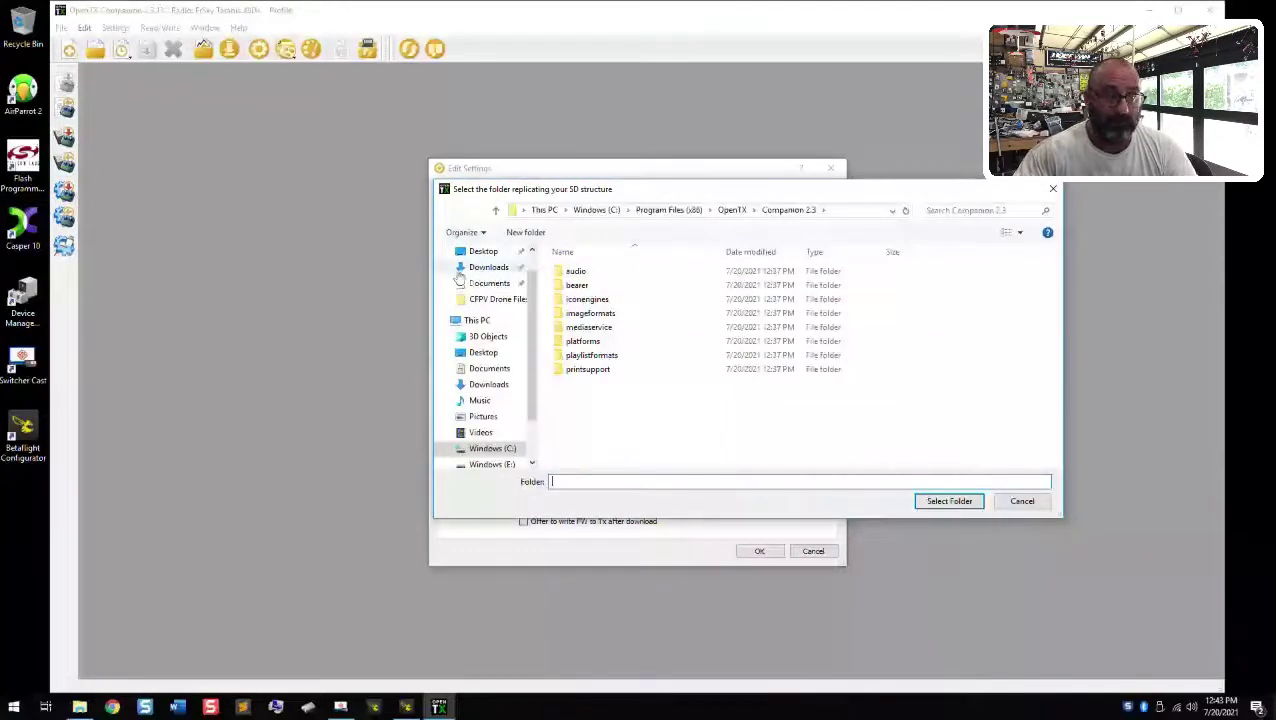
pyautogui.click(492, 299)
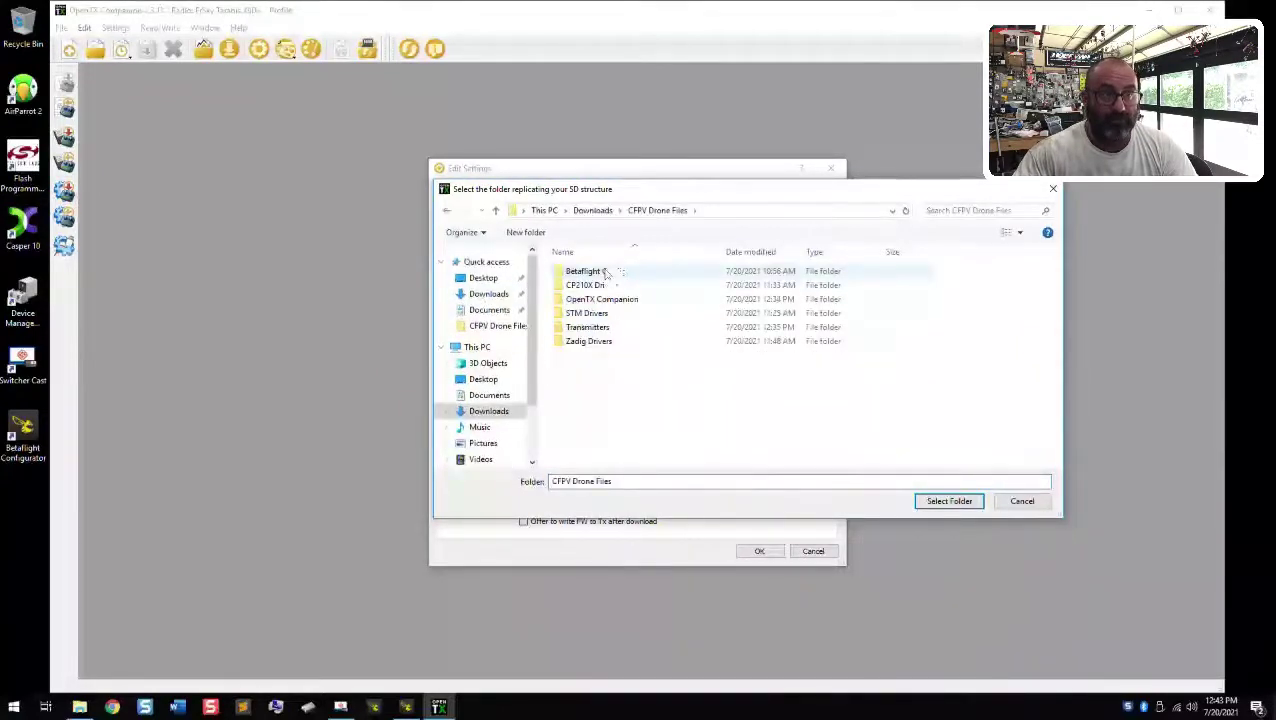
pyautogui.doubleClick(600, 330)
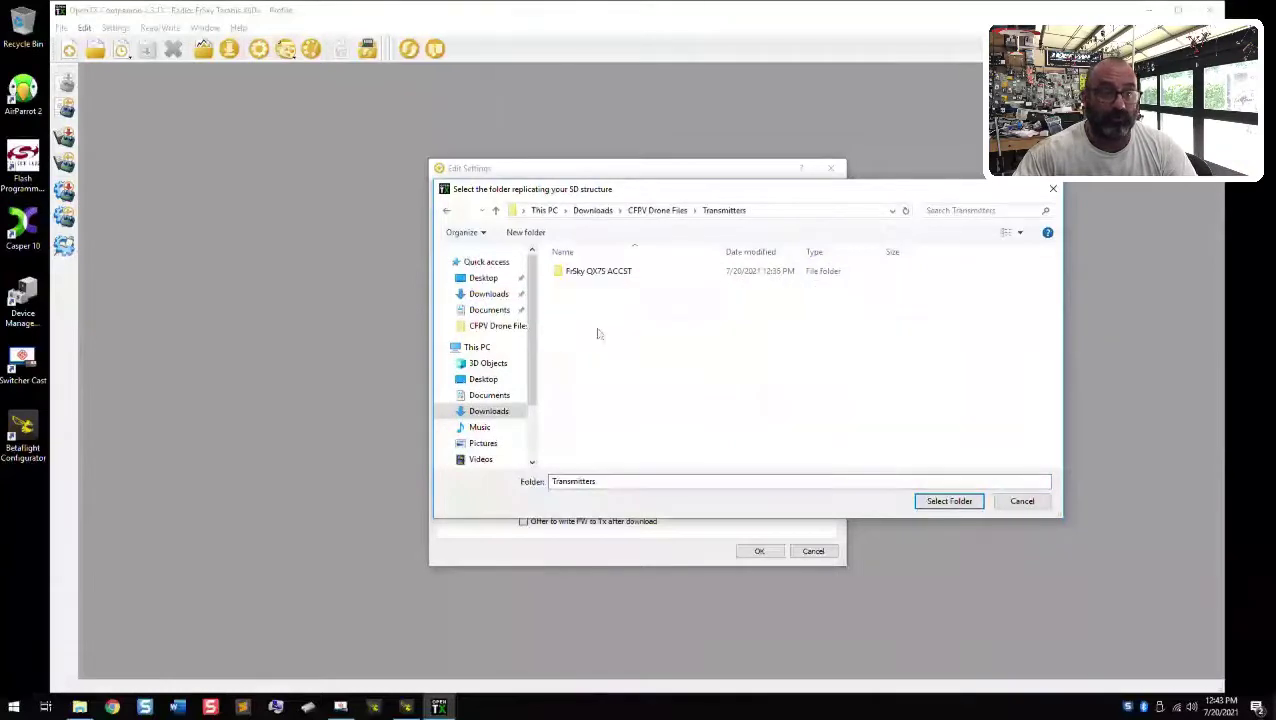
pyautogui.click(630, 279)
pyautogui.doubleClick(630, 278)
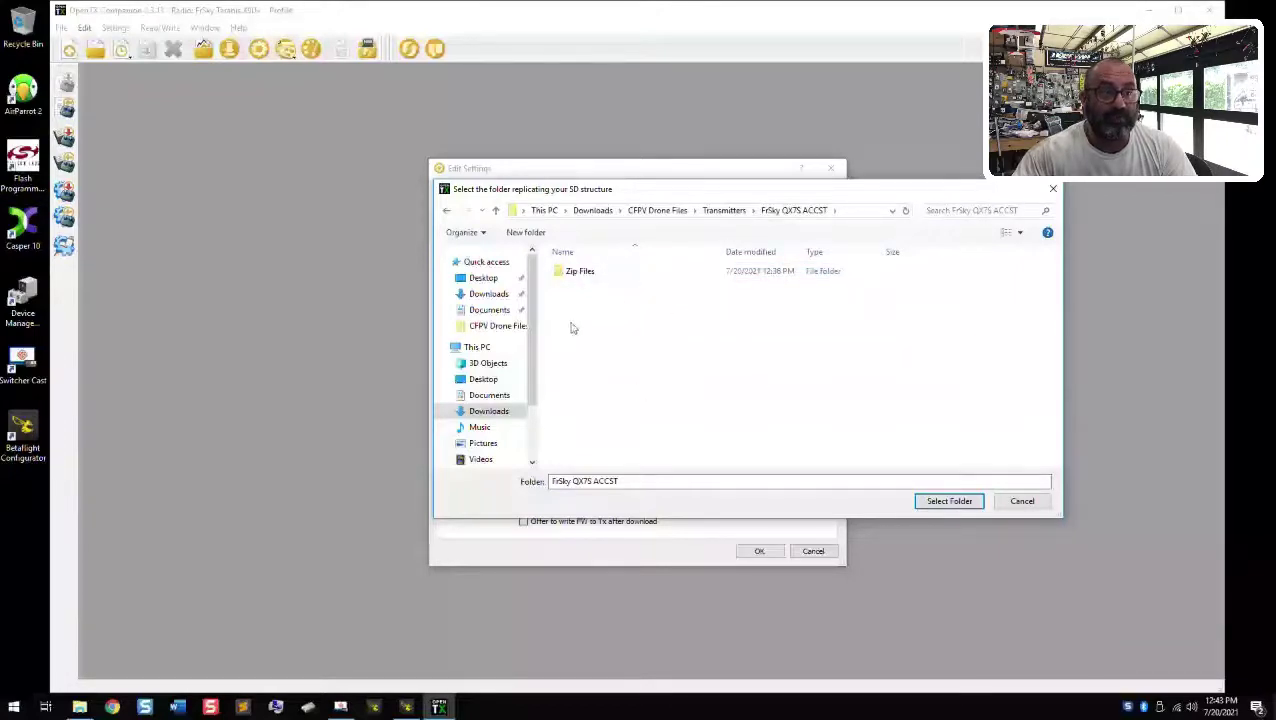
# - Create a new SDCard folder there and select it as the SD Structure path
pyautogui.rightClick(588, 323)
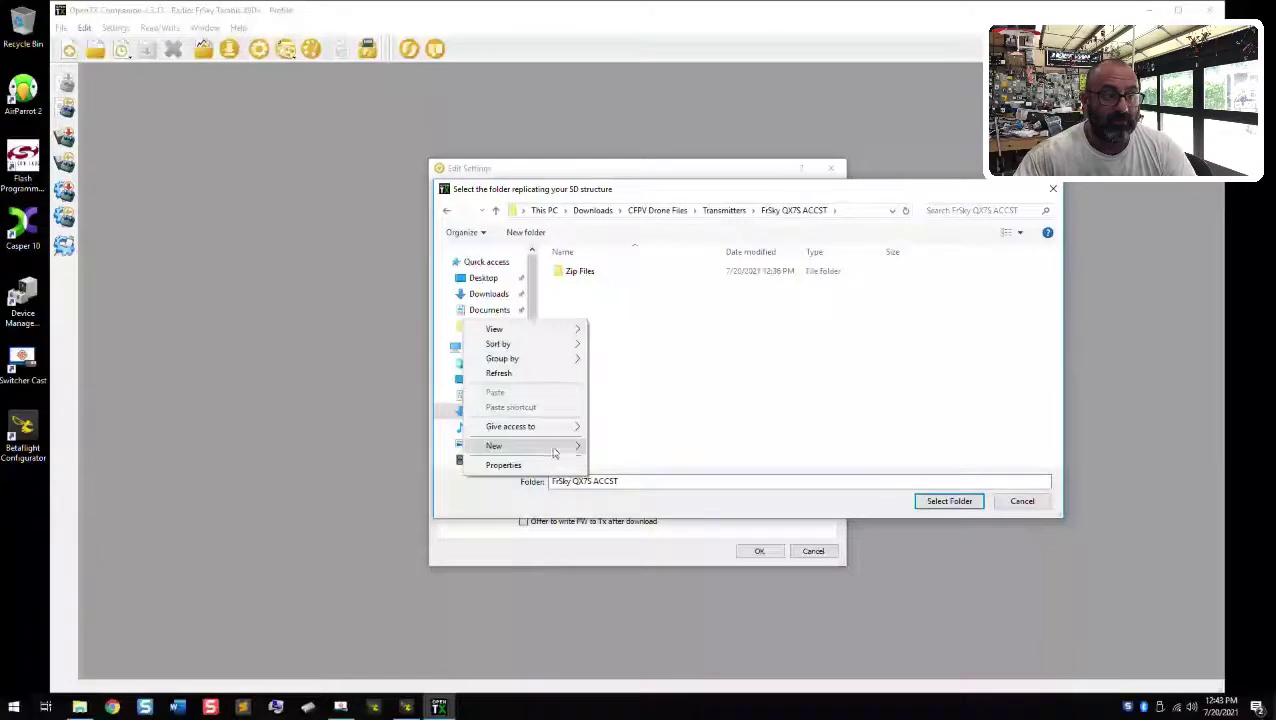
pyautogui.click(490, 447)
pyautogui.click(612, 445)
pyautogui.write('SDCard')
pyautogui.press('Return')
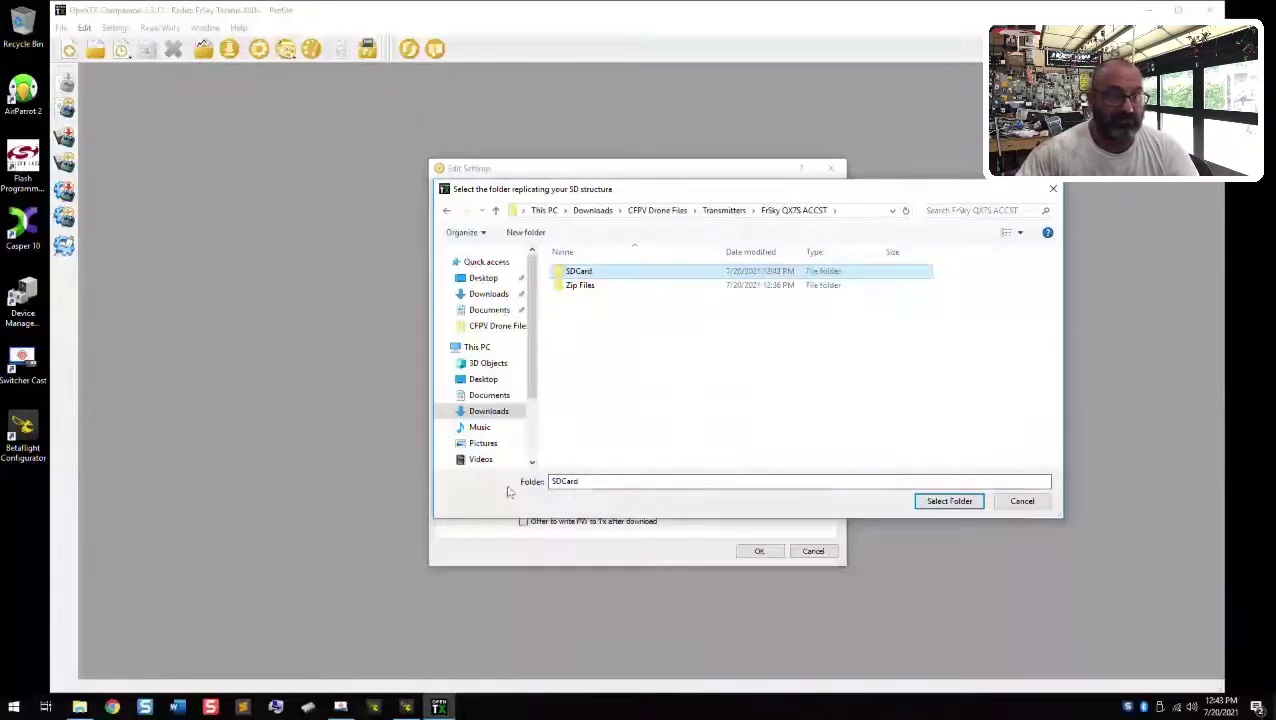
pyautogui.click(957, 511)
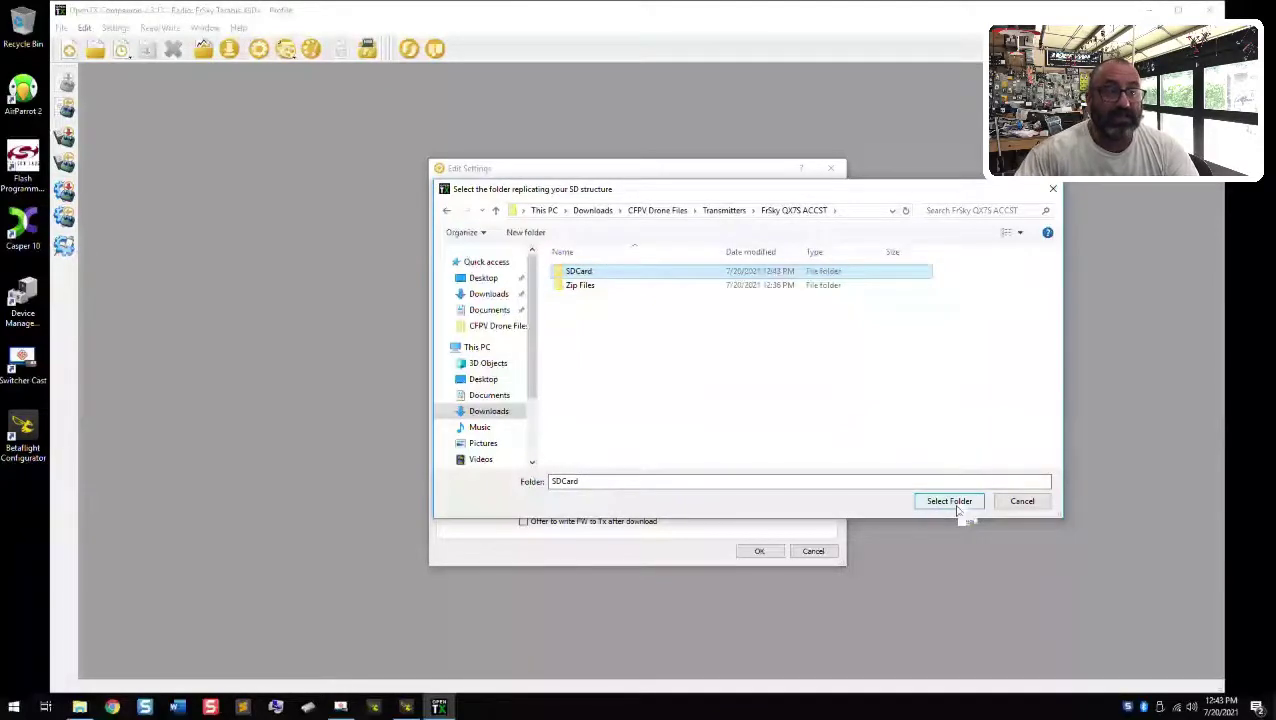
pyautogui.click(957, 511)
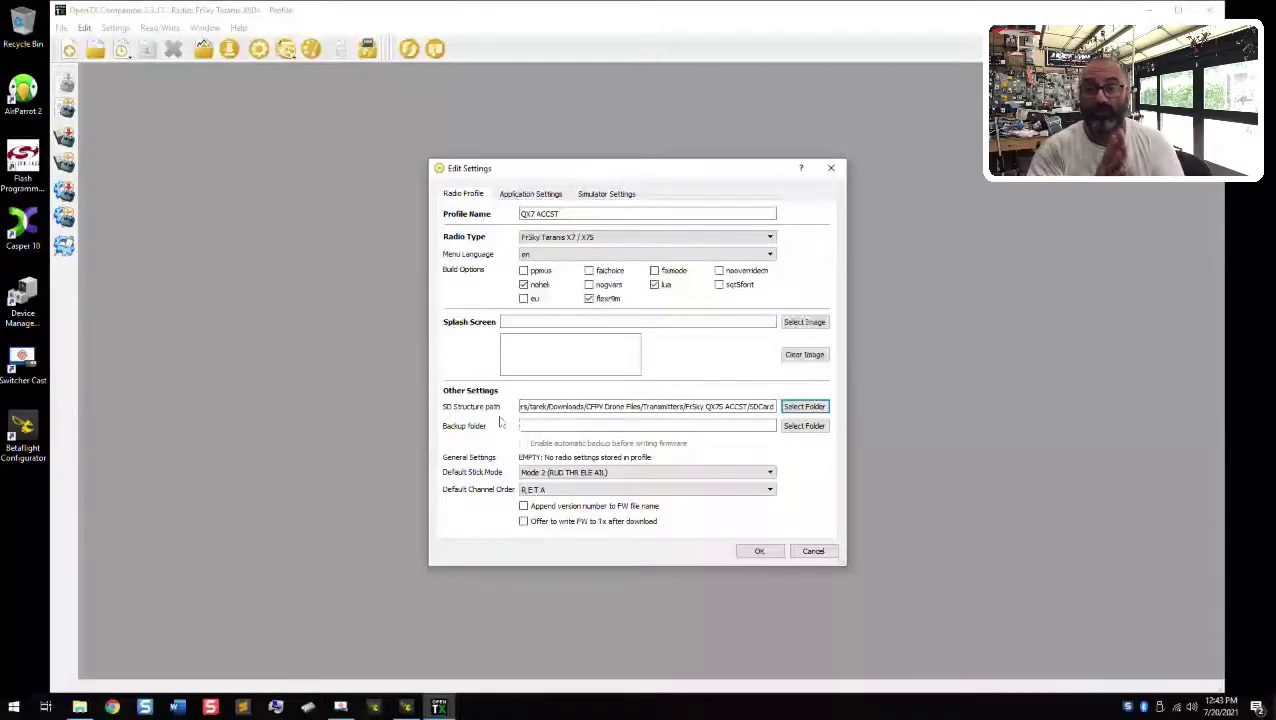
# - Make a new folder named Backup in FrSky QX7S ACCST and select it as the backup folder
pyautogui.click(787, 430)
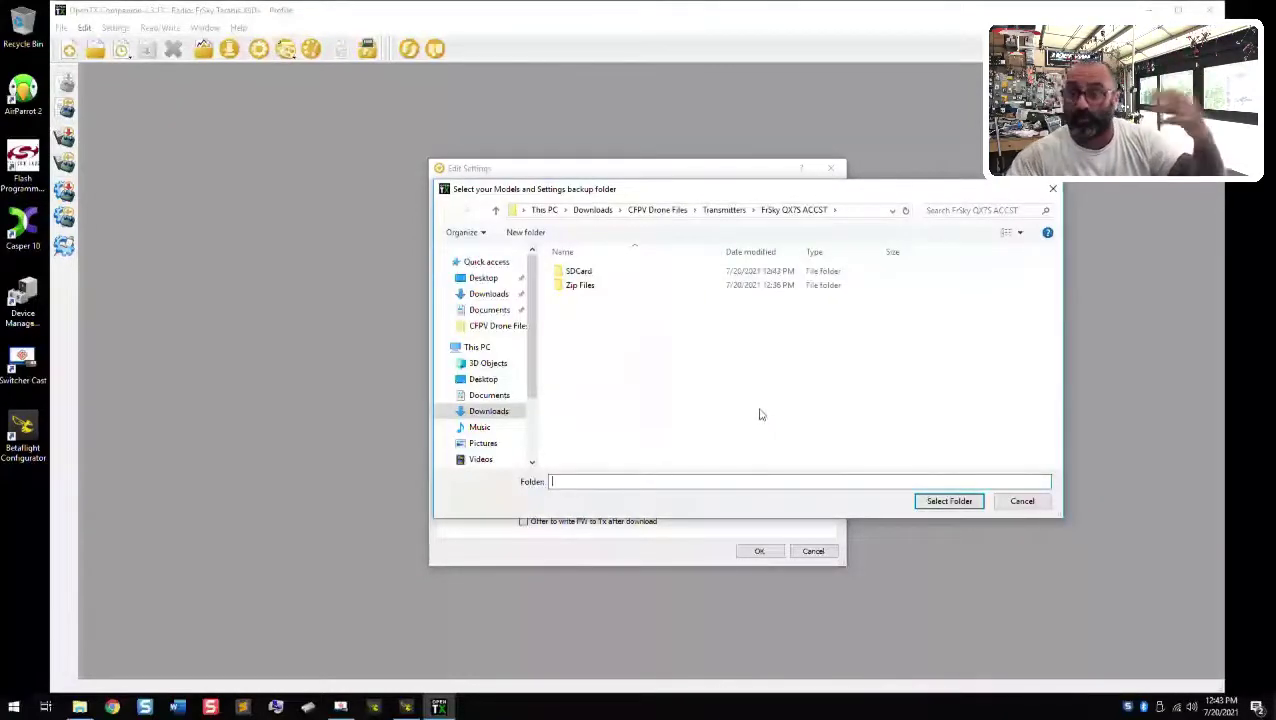
pyautogui.rightClick(614, 321)
pyautogui.moveTo(554, 466)
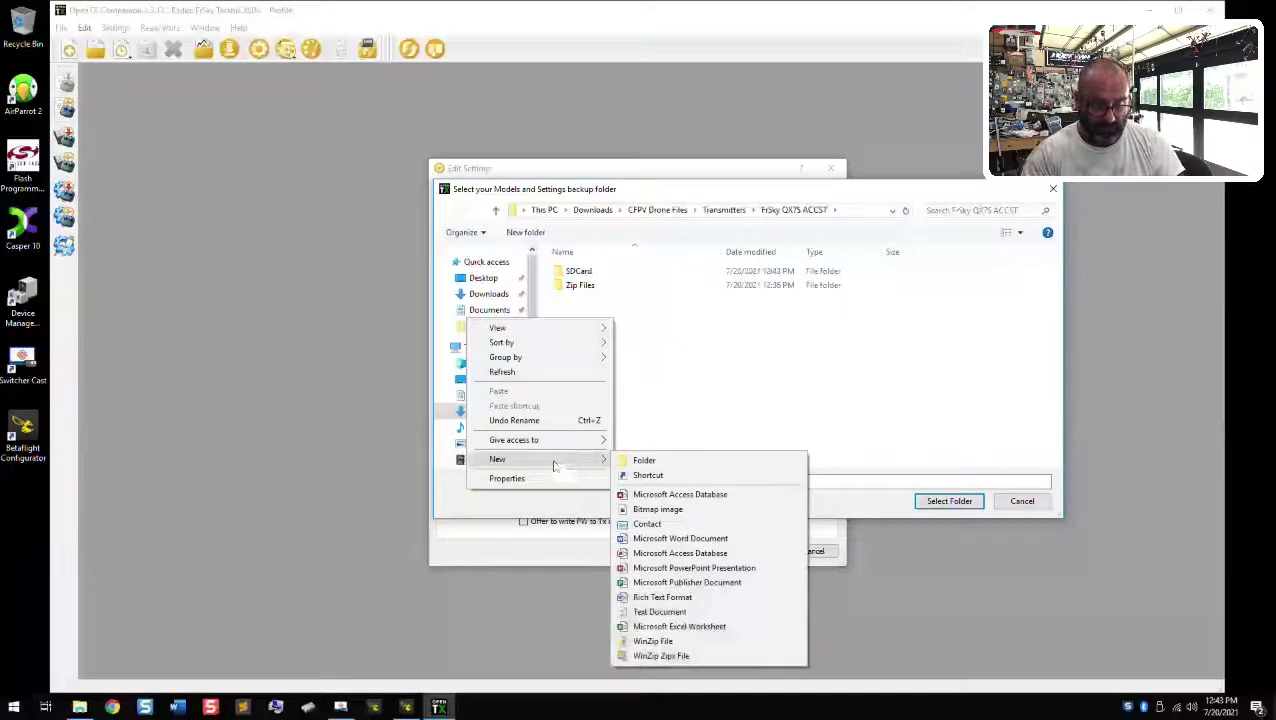
pyautogui.click(690, 461)
pyautogui.write('Backup')
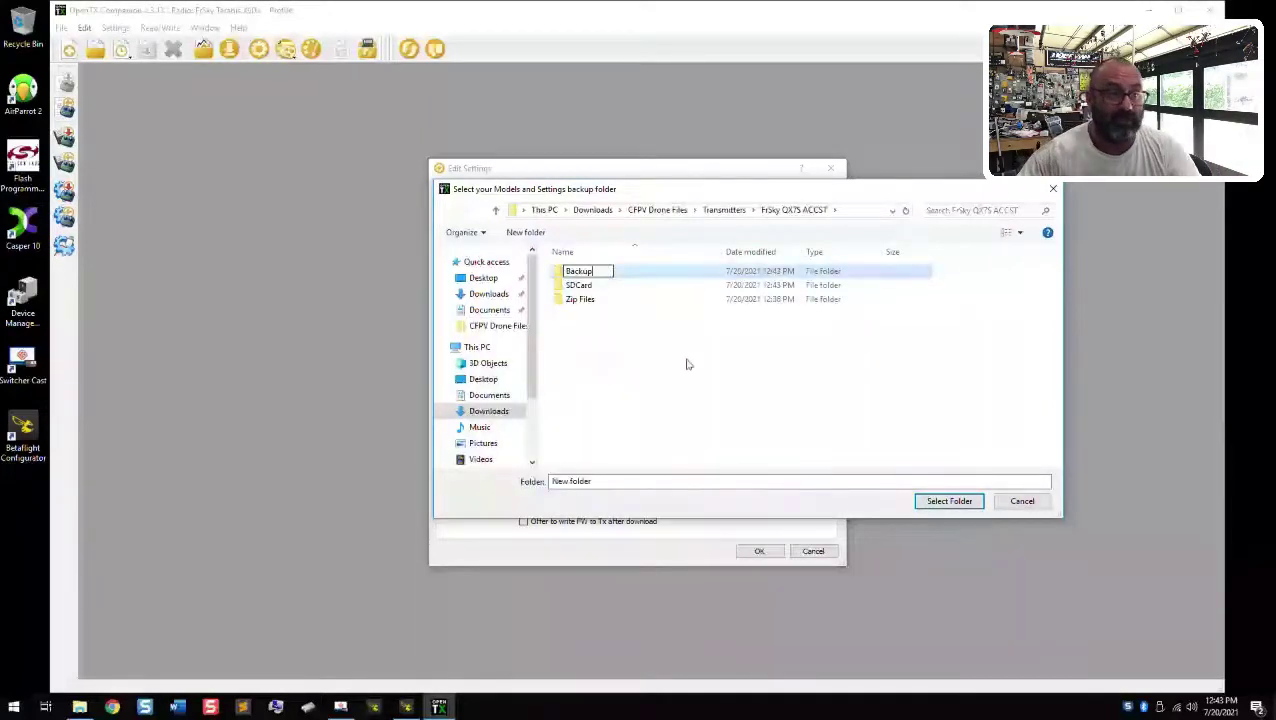
pyautogui.press('Return')
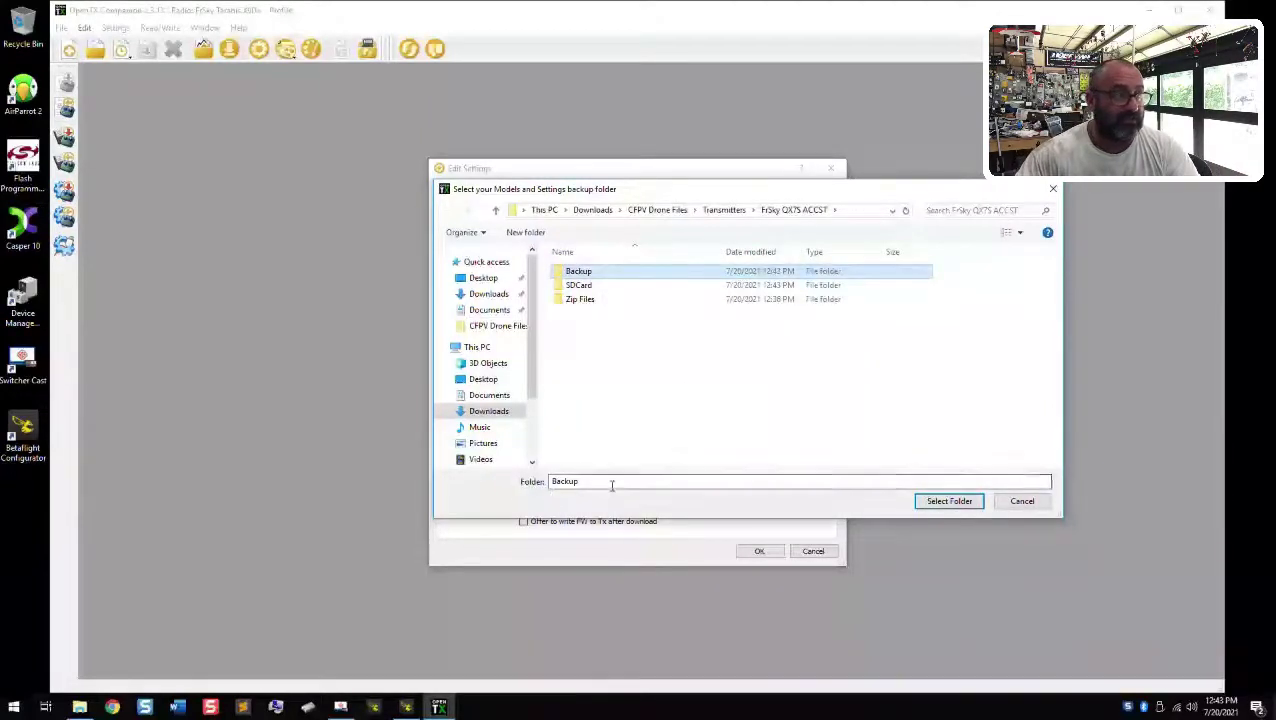
pyautogui.click(930, 503)
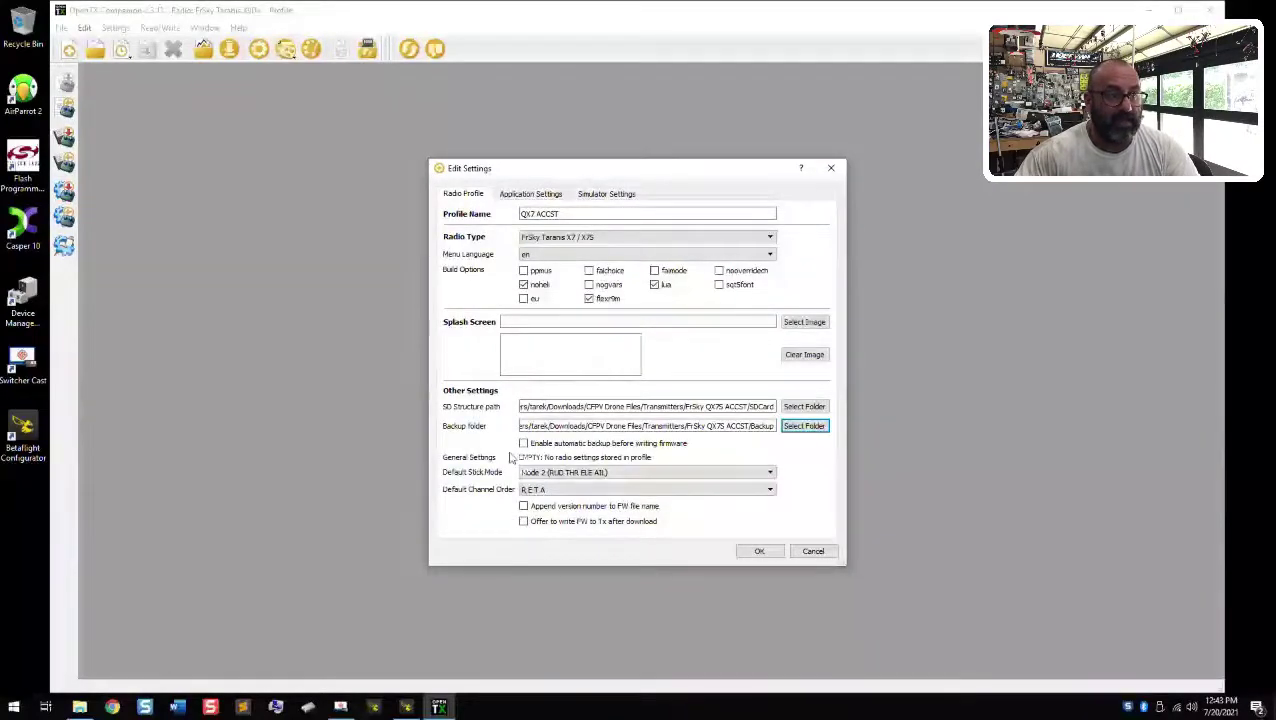
# - Tick automatic backup before firmware writes, append version to FW name, and offer write after download
pyautogui.click(523, 443)
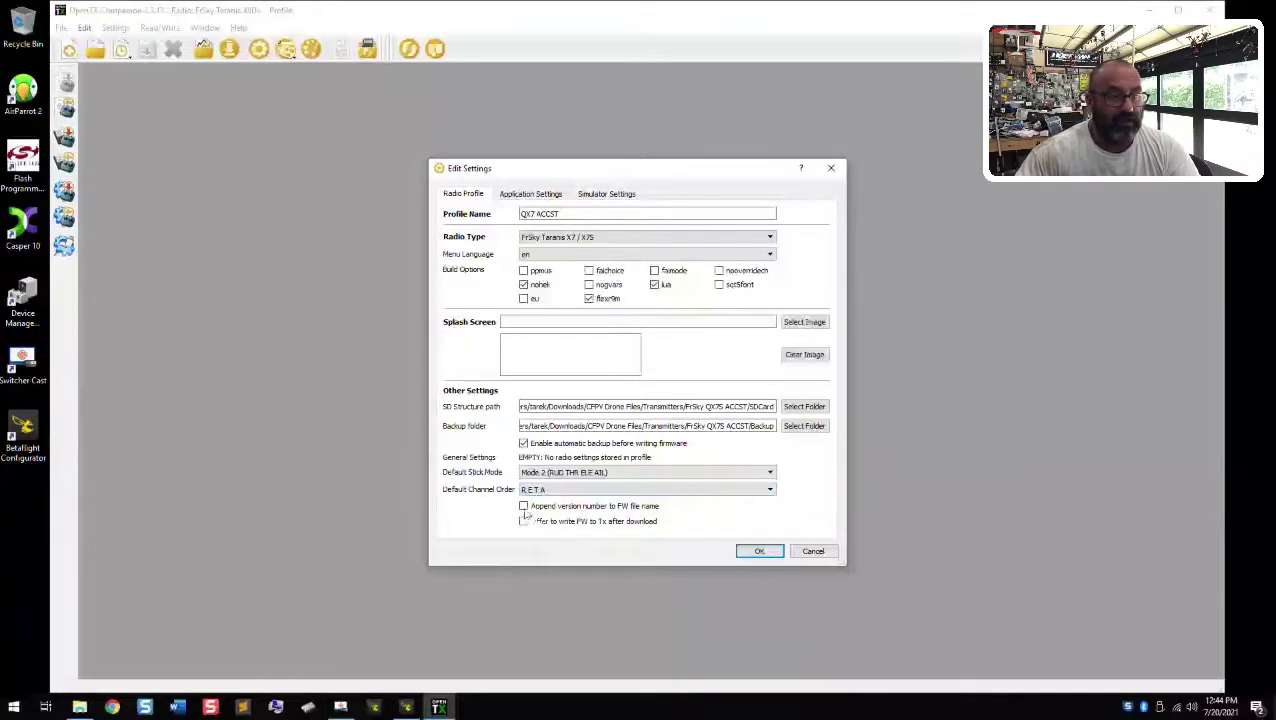
pyautogui.click(523, 506)
pyautogui.click(523, 521)
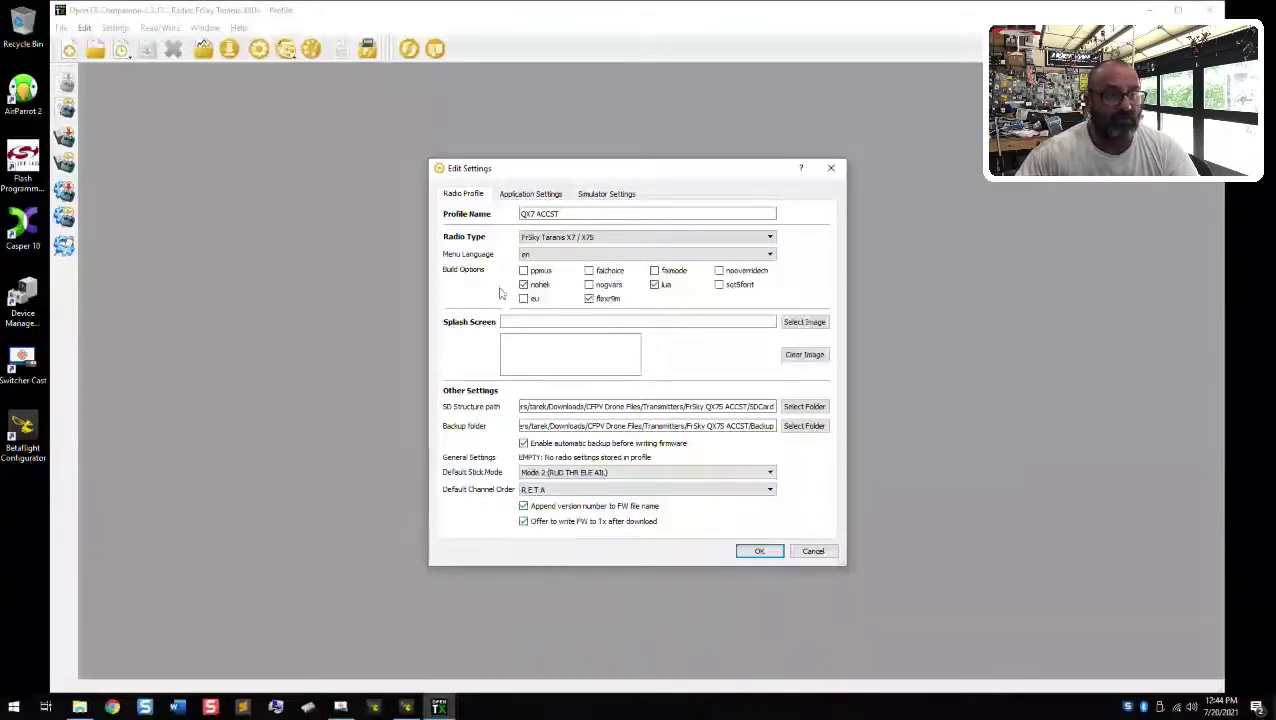
# - Set the Application Settings automatic backup folder to Backup and save the settings with OK
pyautogui.click(530, 194)
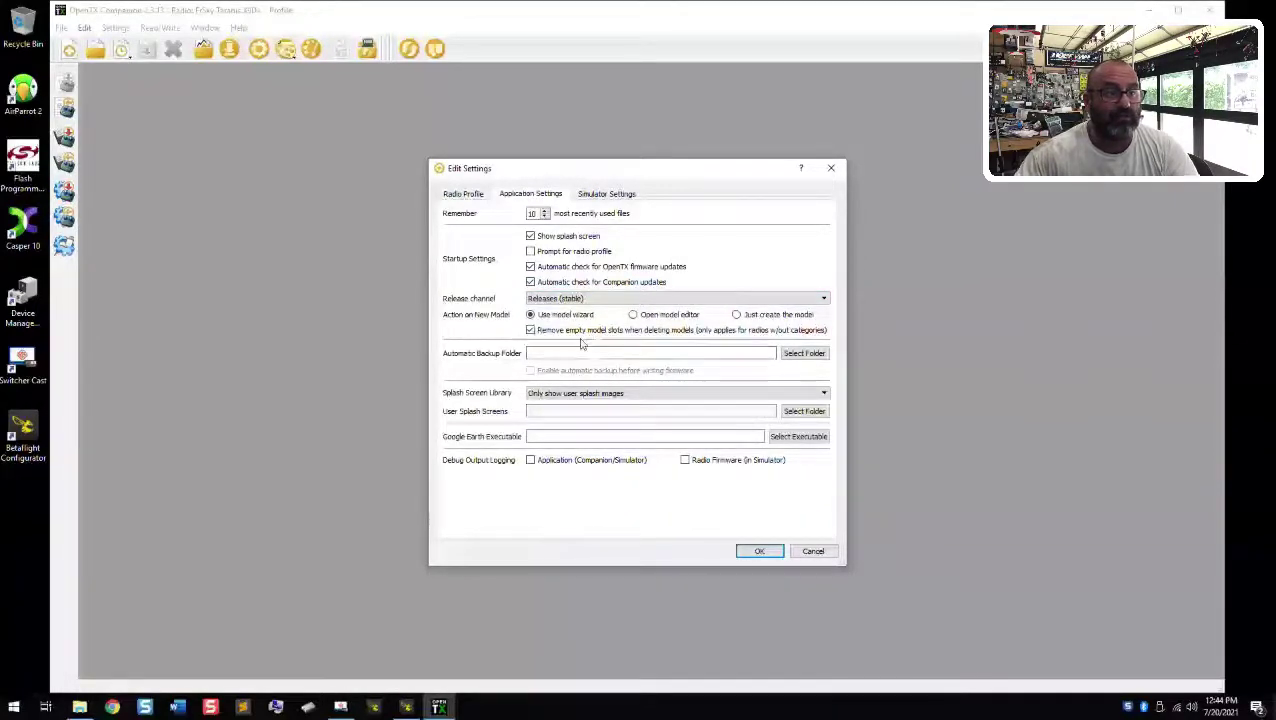
pyautogui.click(812, 360)
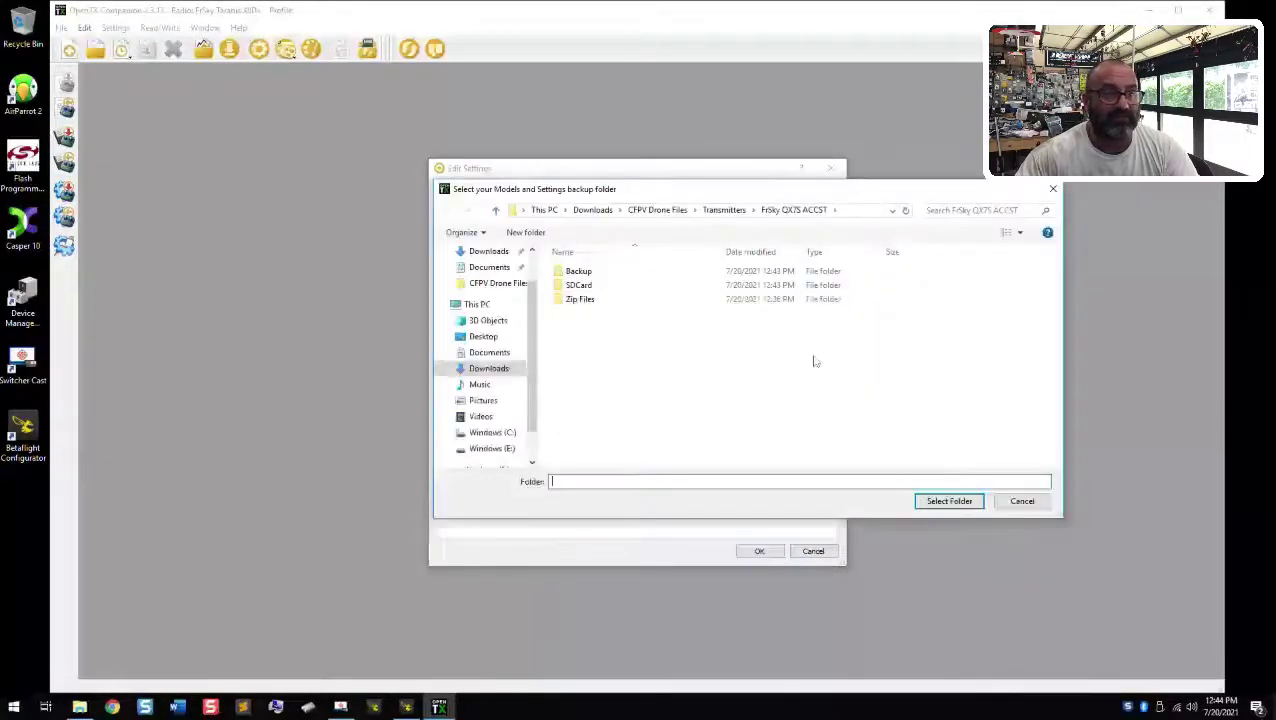
pyautogui.click(590, 271)
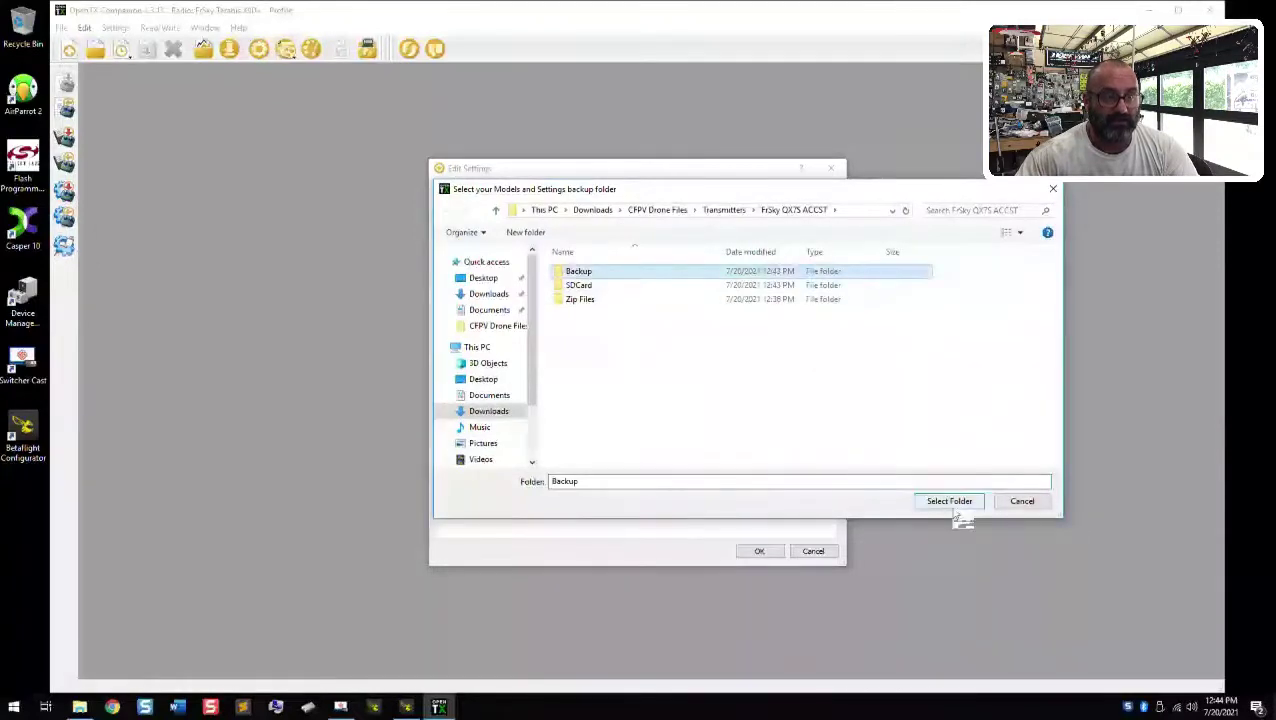
pyautogui.click(949, 501)
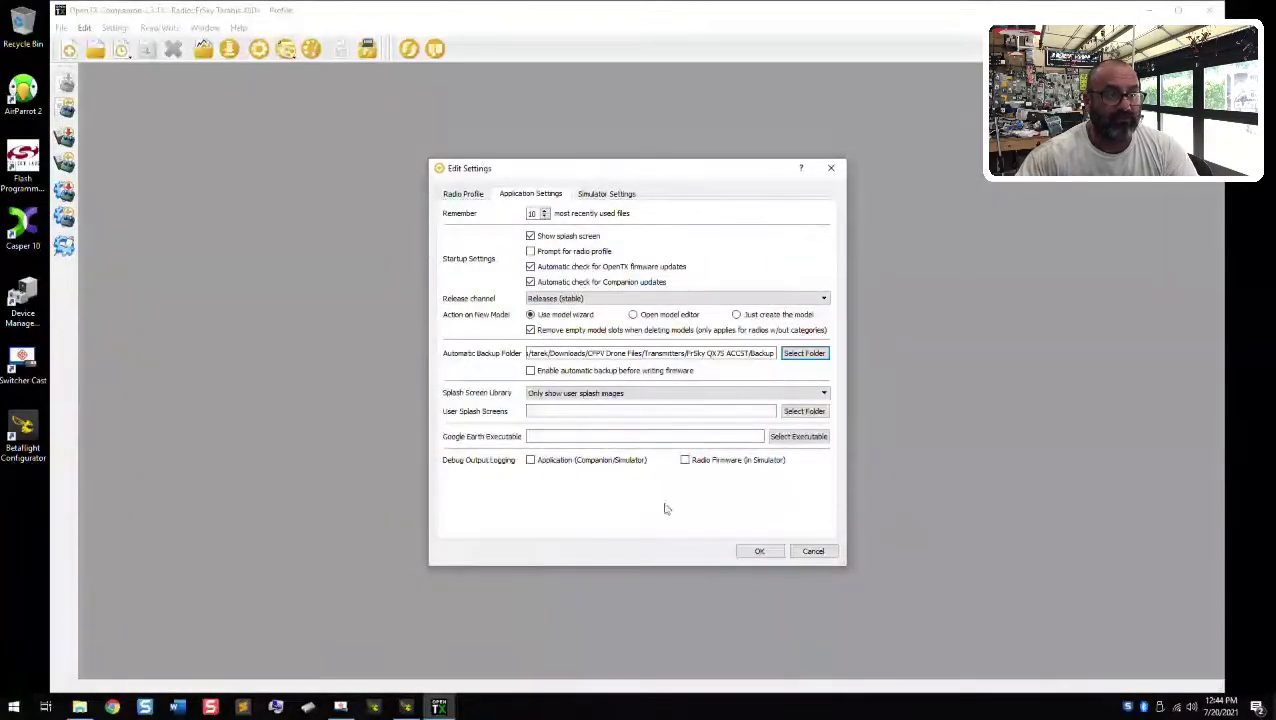
pyautogui.click(760, 551)
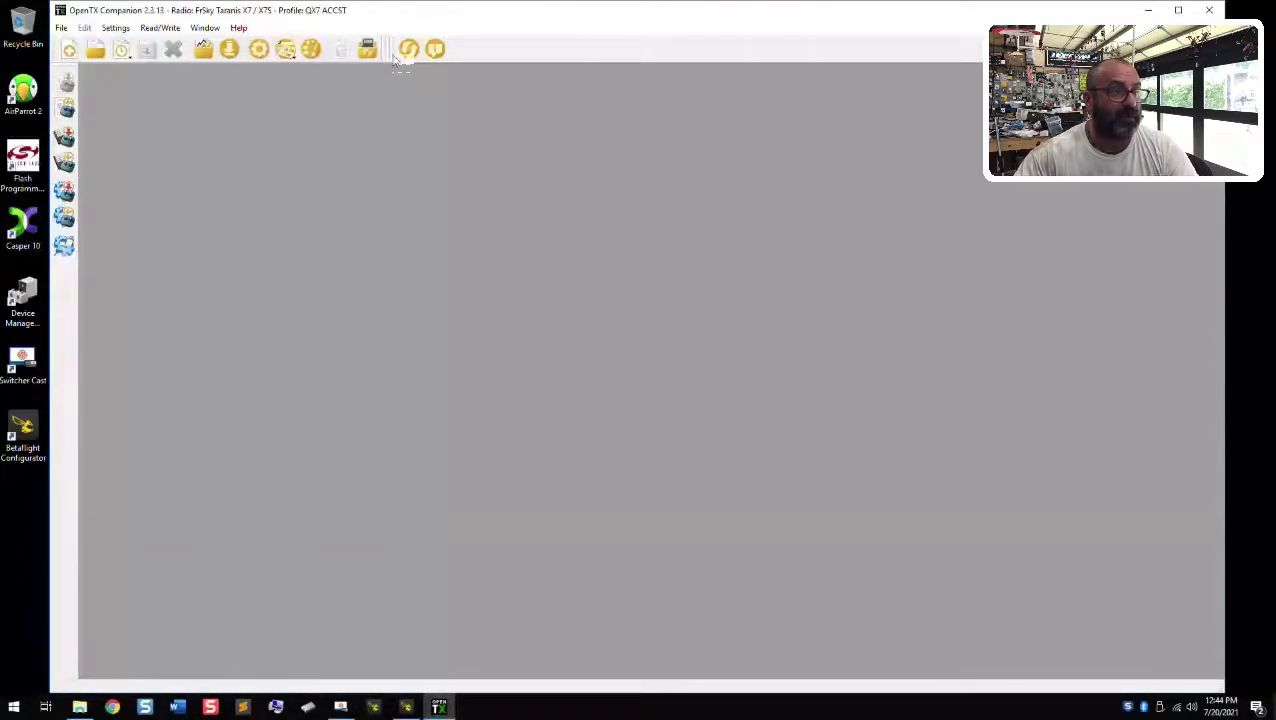
# - Open the Downloads dialog and check for firmware updates, finding version 2.3.13
pyautogui.click(229, 52)
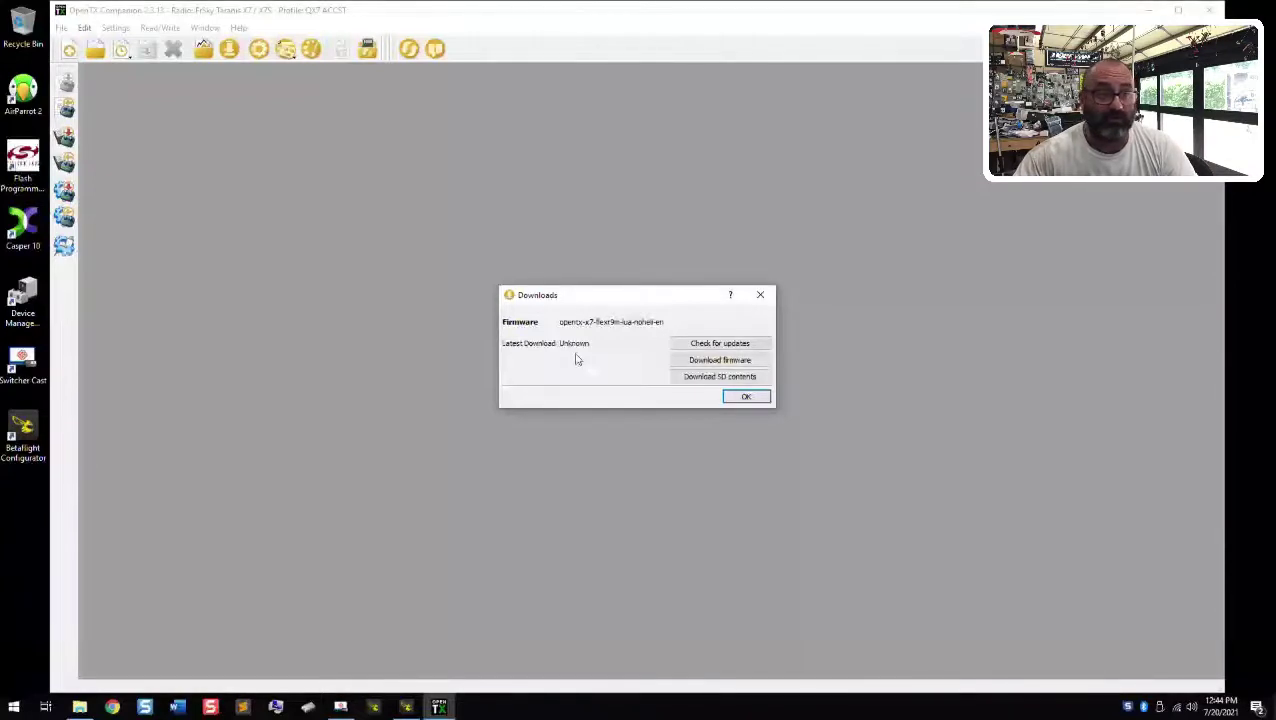
pyautogui.click(746, 346)
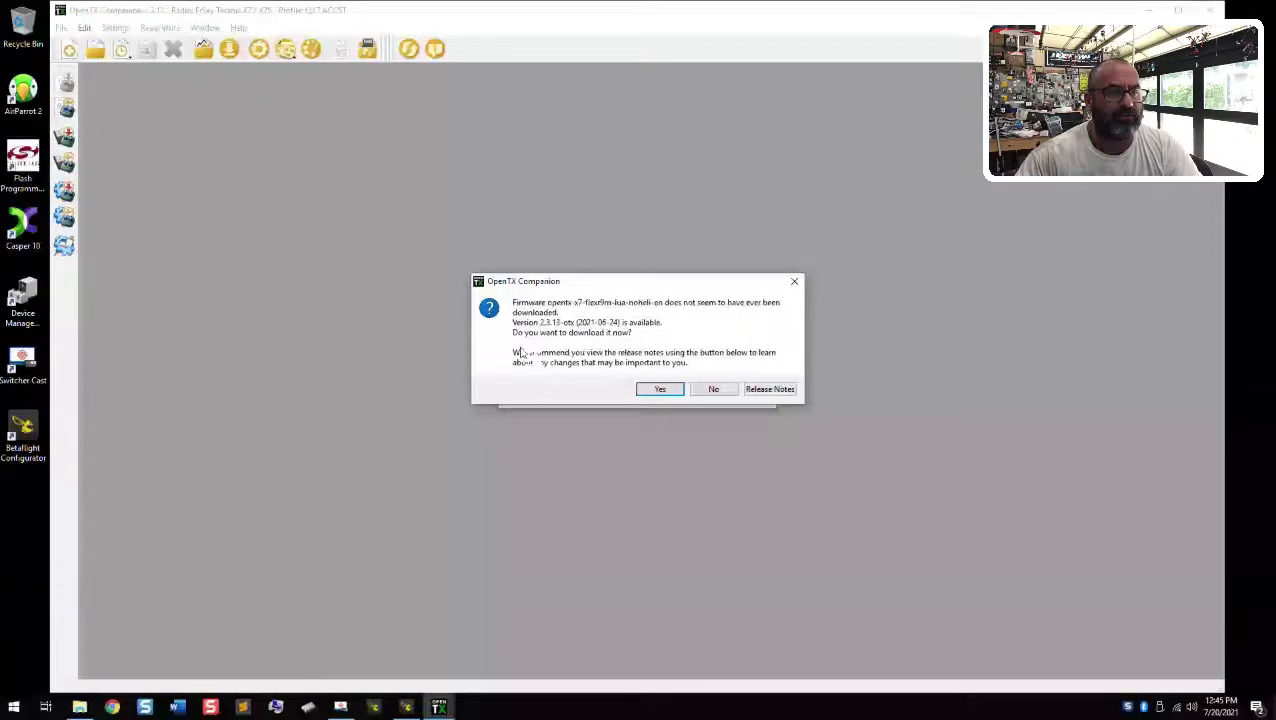
# - Accept the 2.3.13 download and navigate Save As to Downloads > CFPV Drone Files > Transmitters > FrSky QX7S ACCST
pyautogui.click(660, 390)
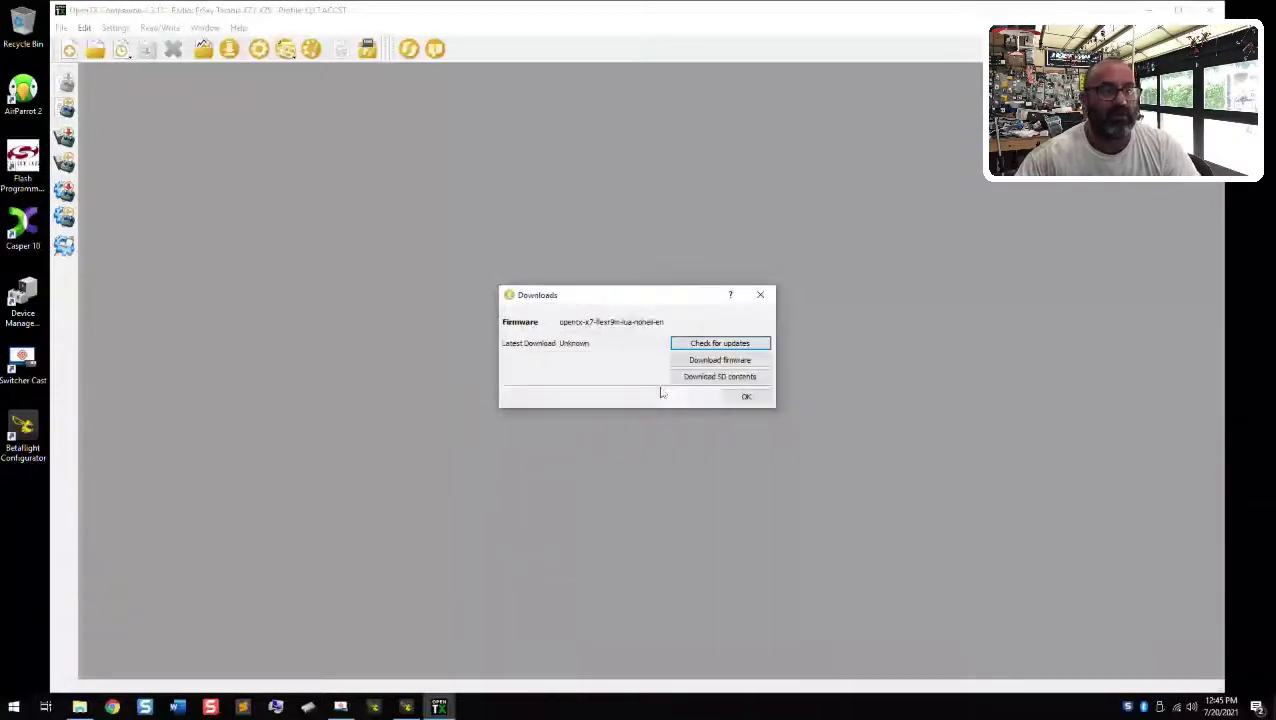
pyautogui.moveTo(576, 30); pyautogui.dragTo(835, 140)
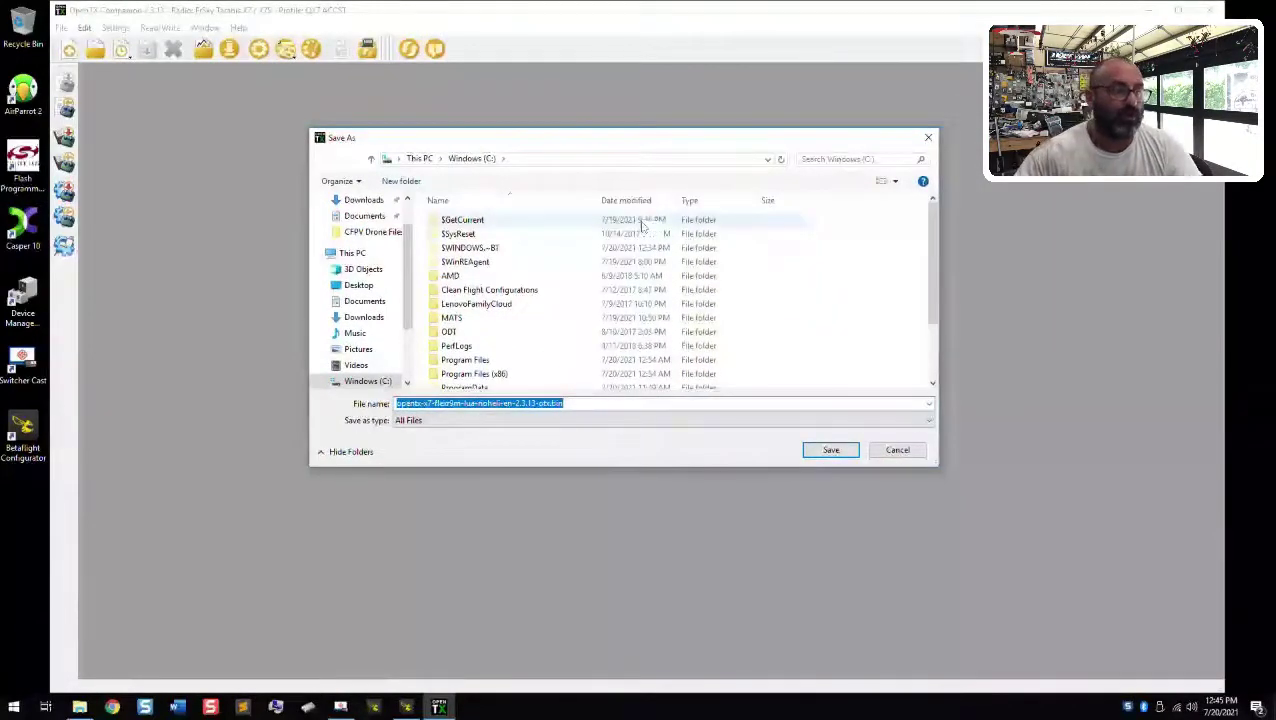
pyautogui.click(355, 317)
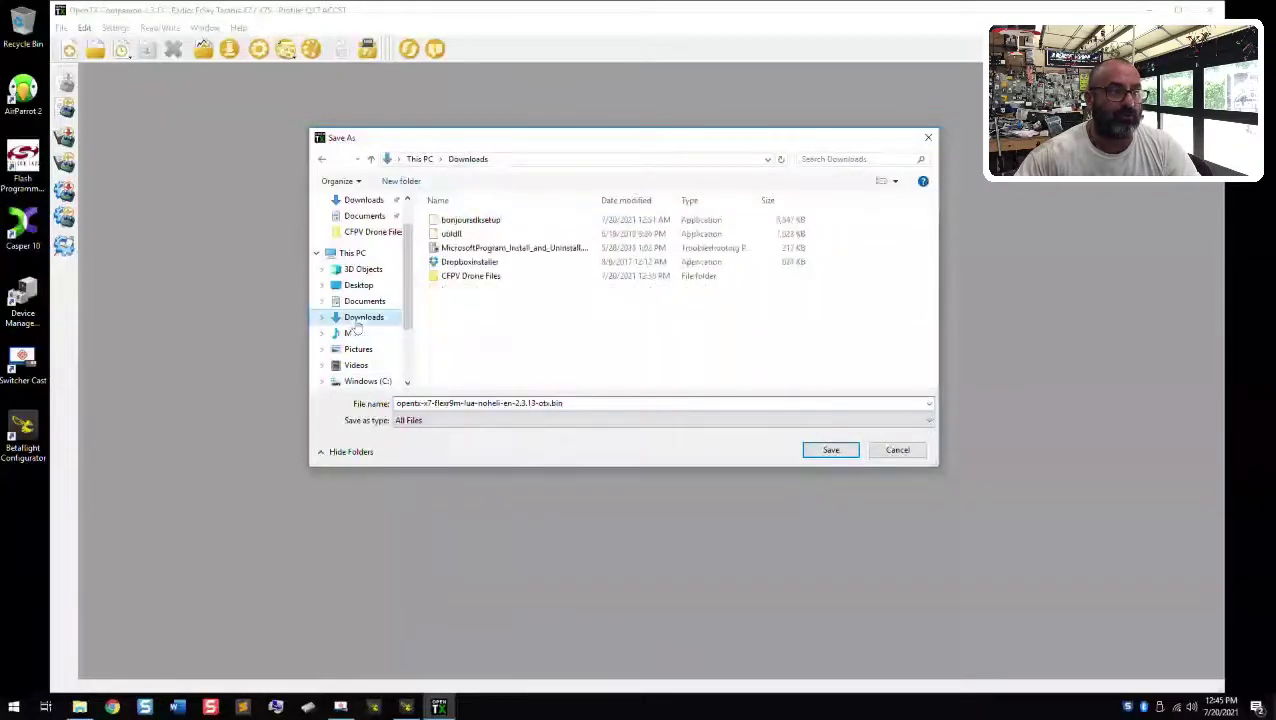
pyautogui.doubleClick(474, 277)
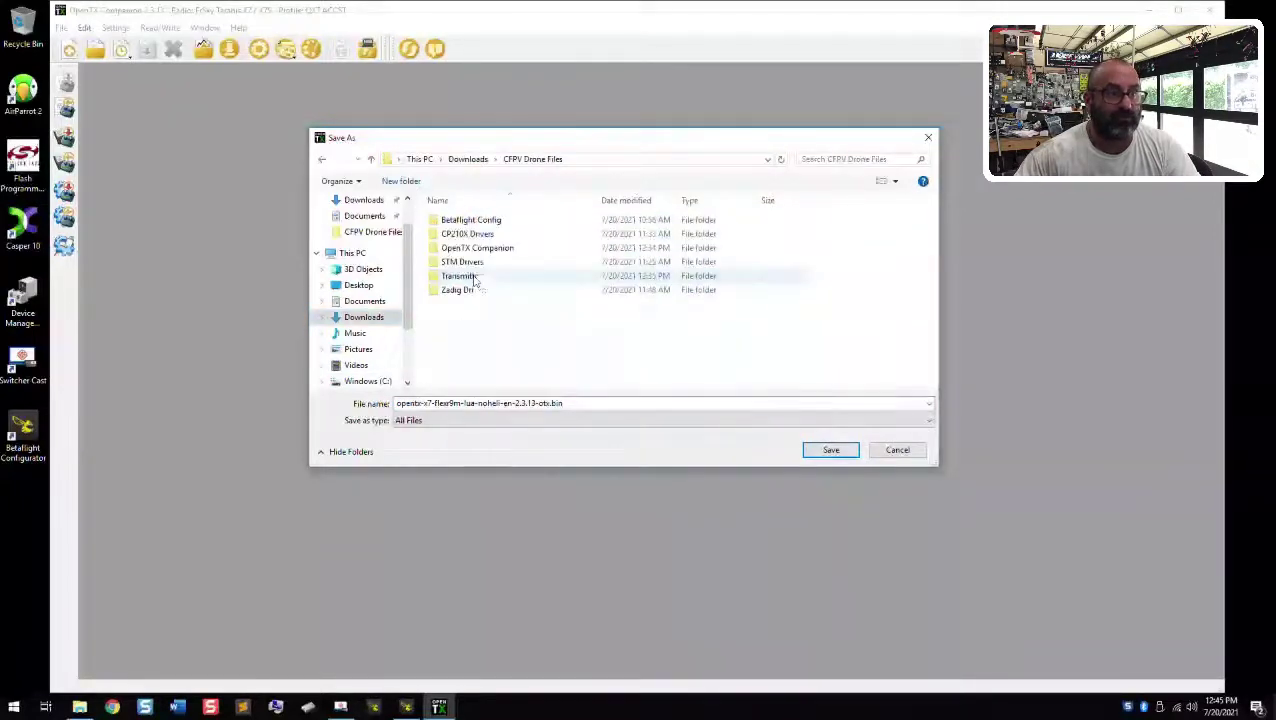
pyautogui.doubleClick(497, 277)
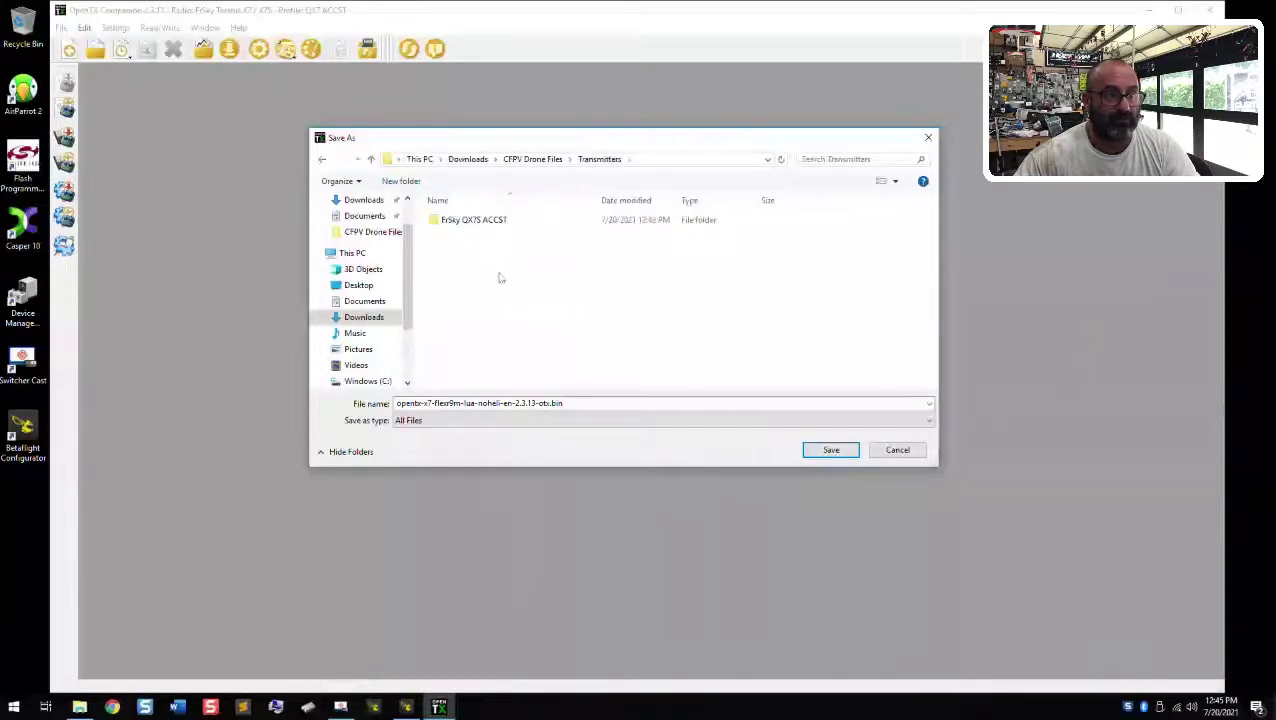
pyautogui.doubleClick(506, 226)
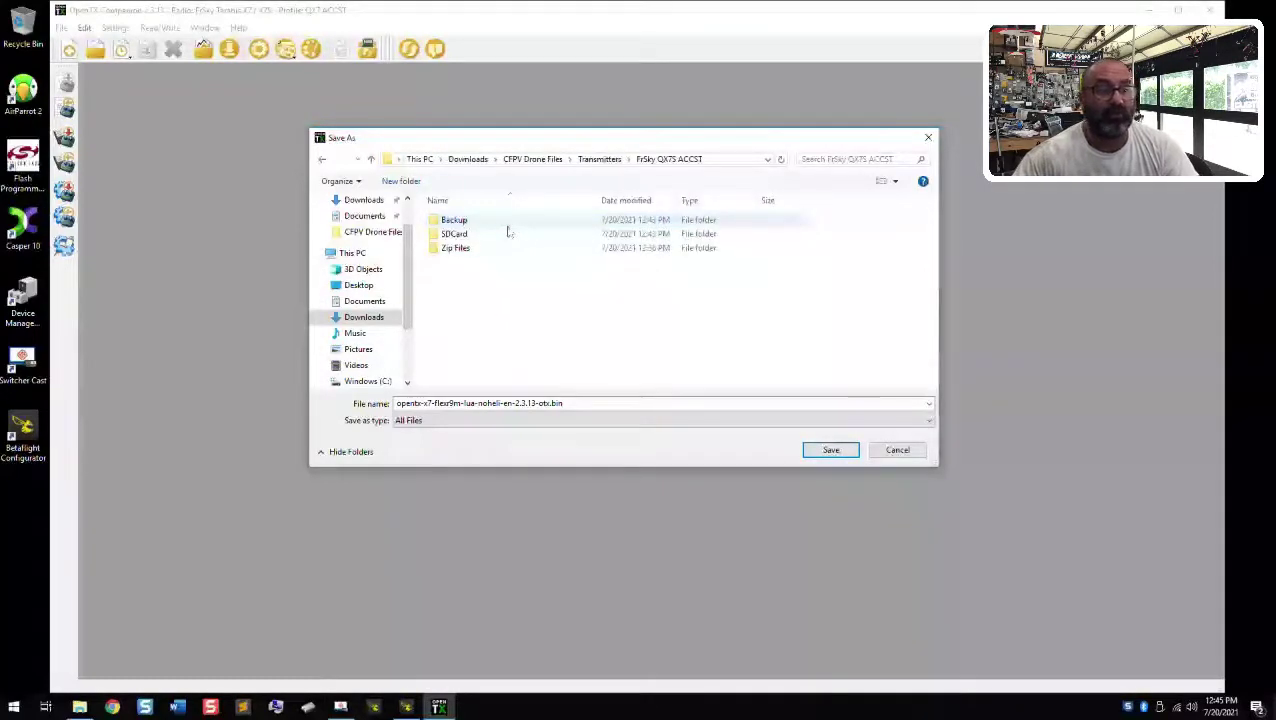
# - Create a new folder named OpenTX-FW inside FrSky QX7S ACCST
pyautogui.rightClick(463, 301)
pyautogui.moveTo(379, 443)
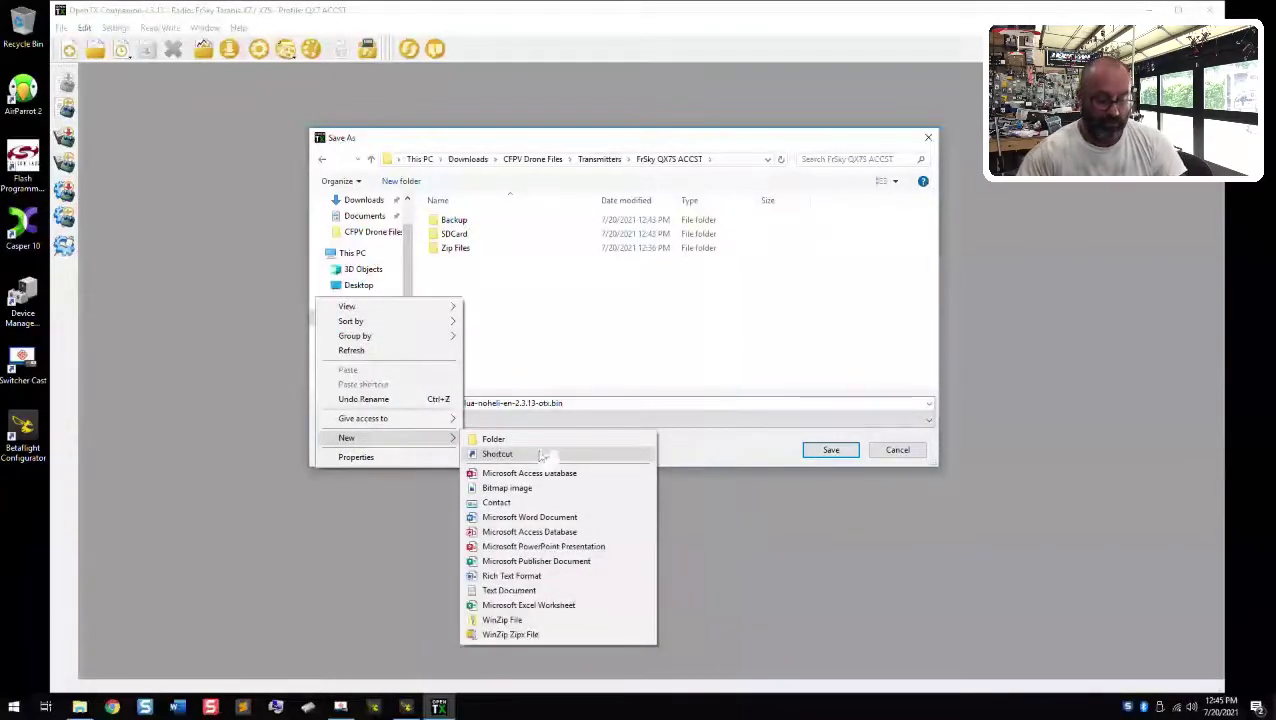
pyautogui.click(493, 439)
pyautogui.write('OpenTX')
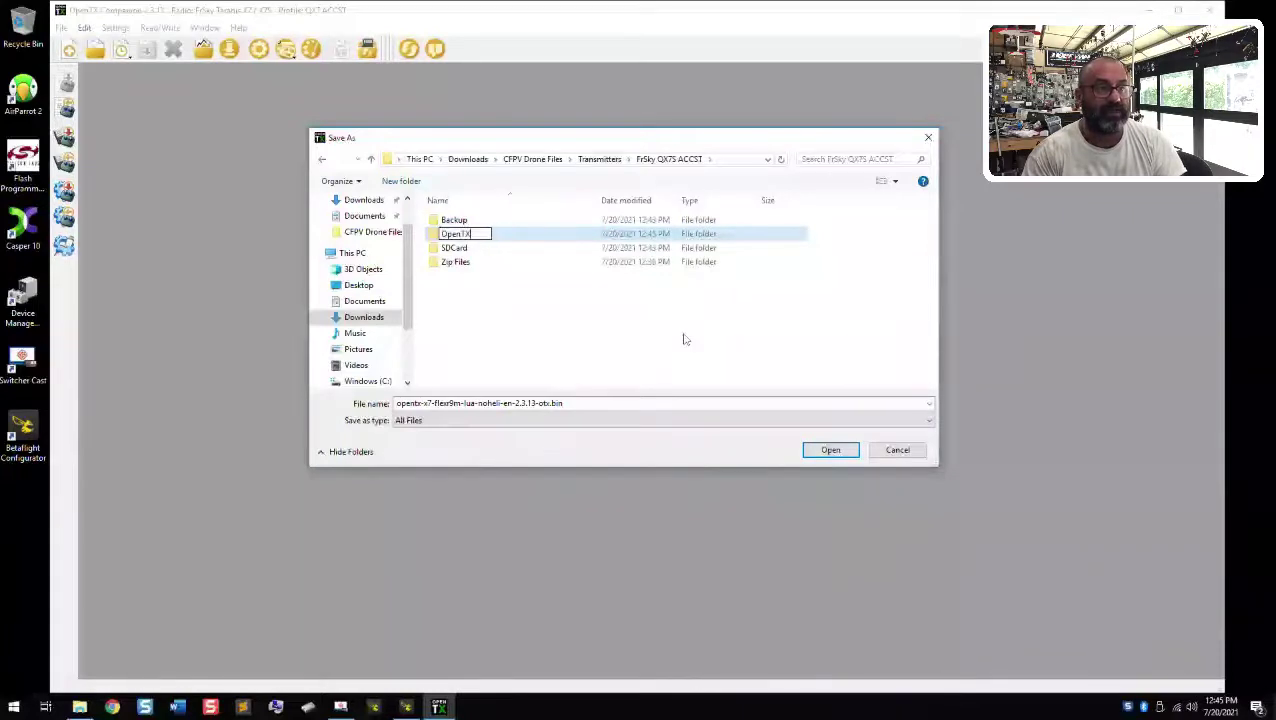
pyautogui.write('-FW')
pyautogui.press('Return')
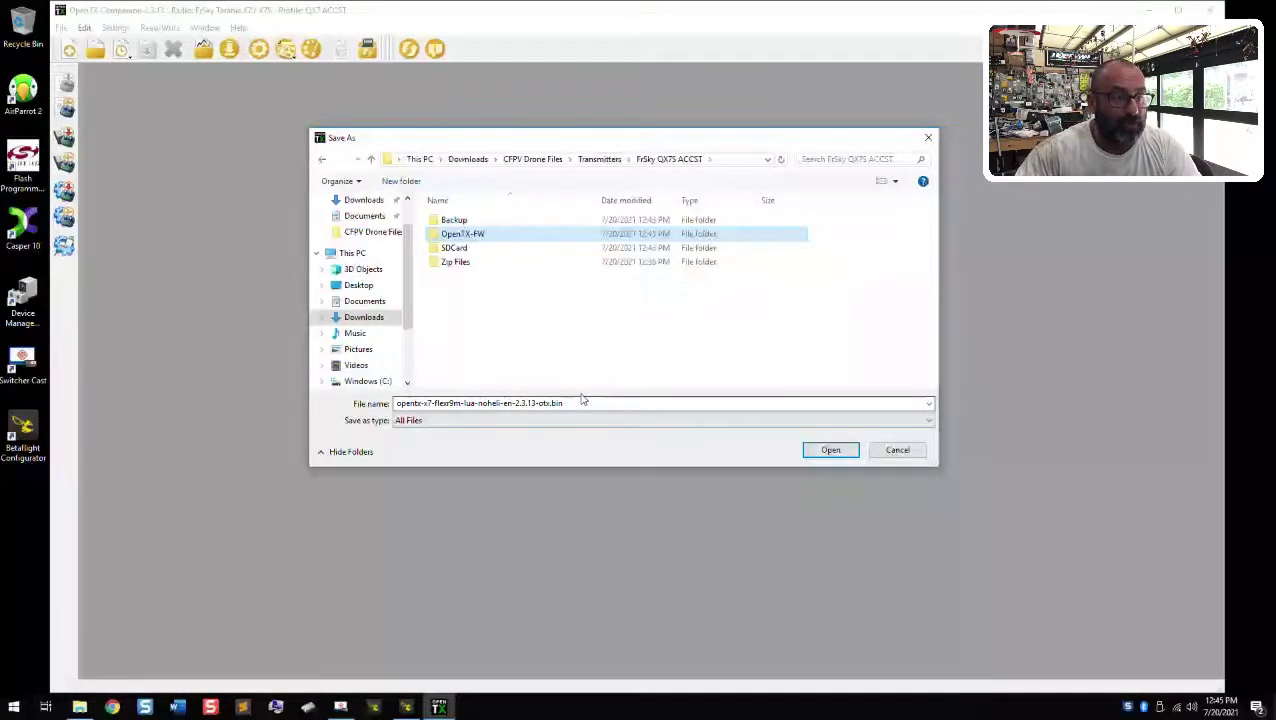
# - Shorten the file name to opentx-x7-2.3.13-otx.bin and save it into OpenTX-FW
pyautogui.doubleClick(513, 403)
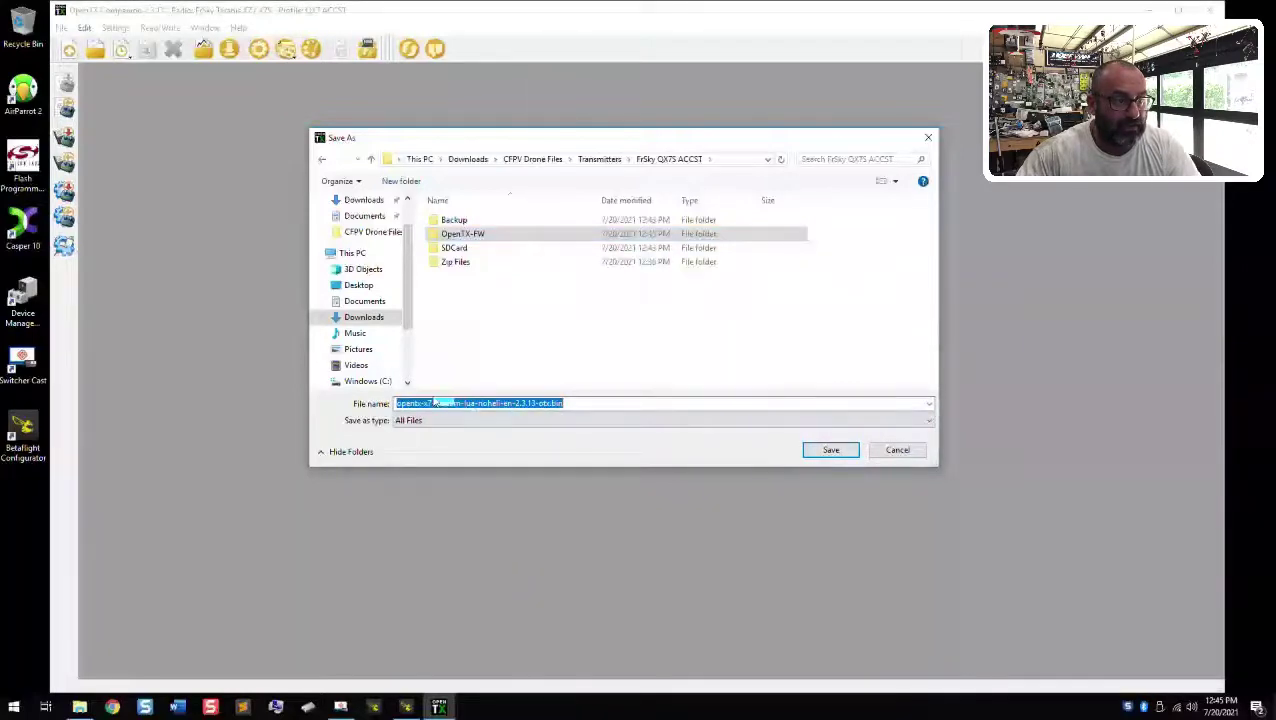
pyautogui.click(427, 403)
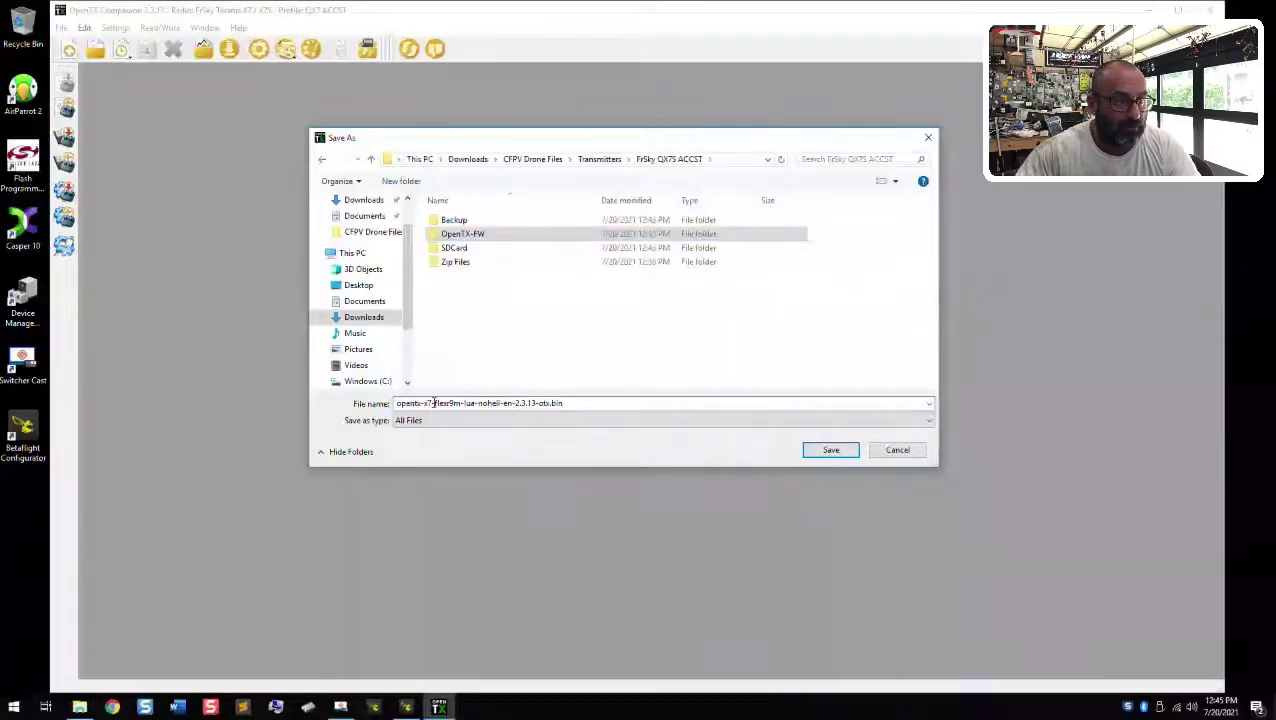
pyautogui.moveTo(436, 403); pyautogui.dragTo(522, 404)
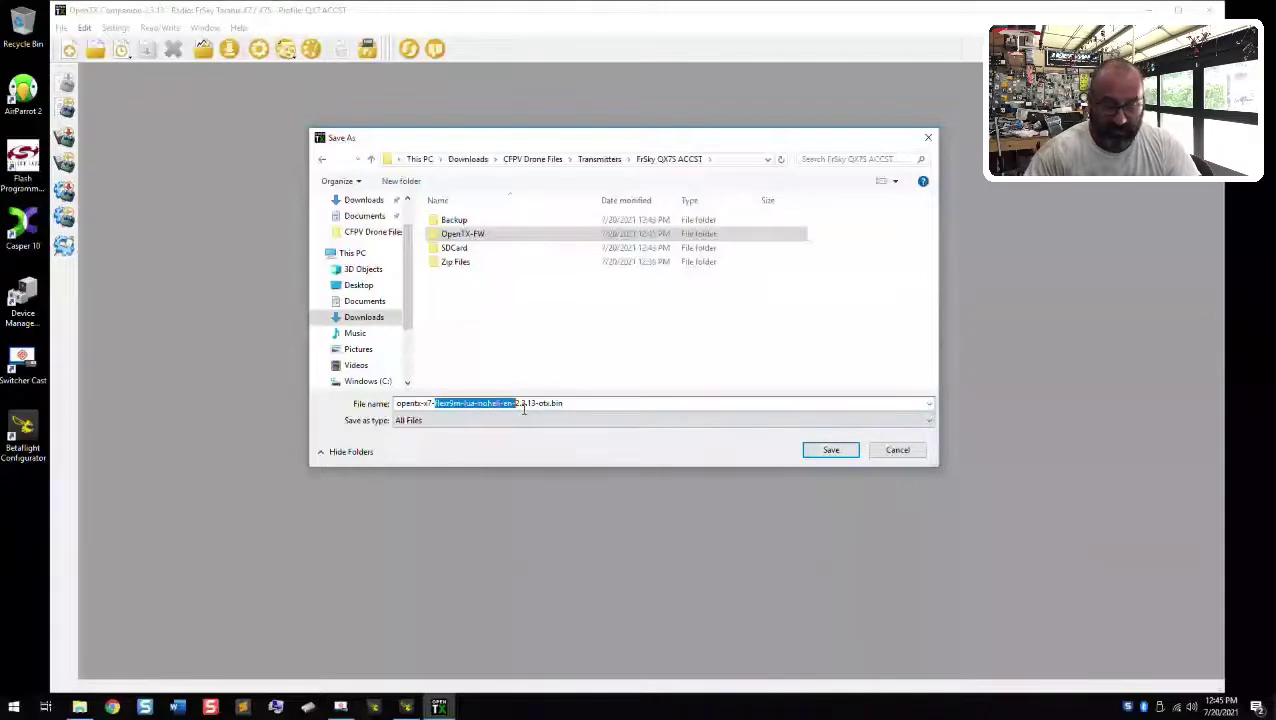
pyautogui.press('BackSpace')
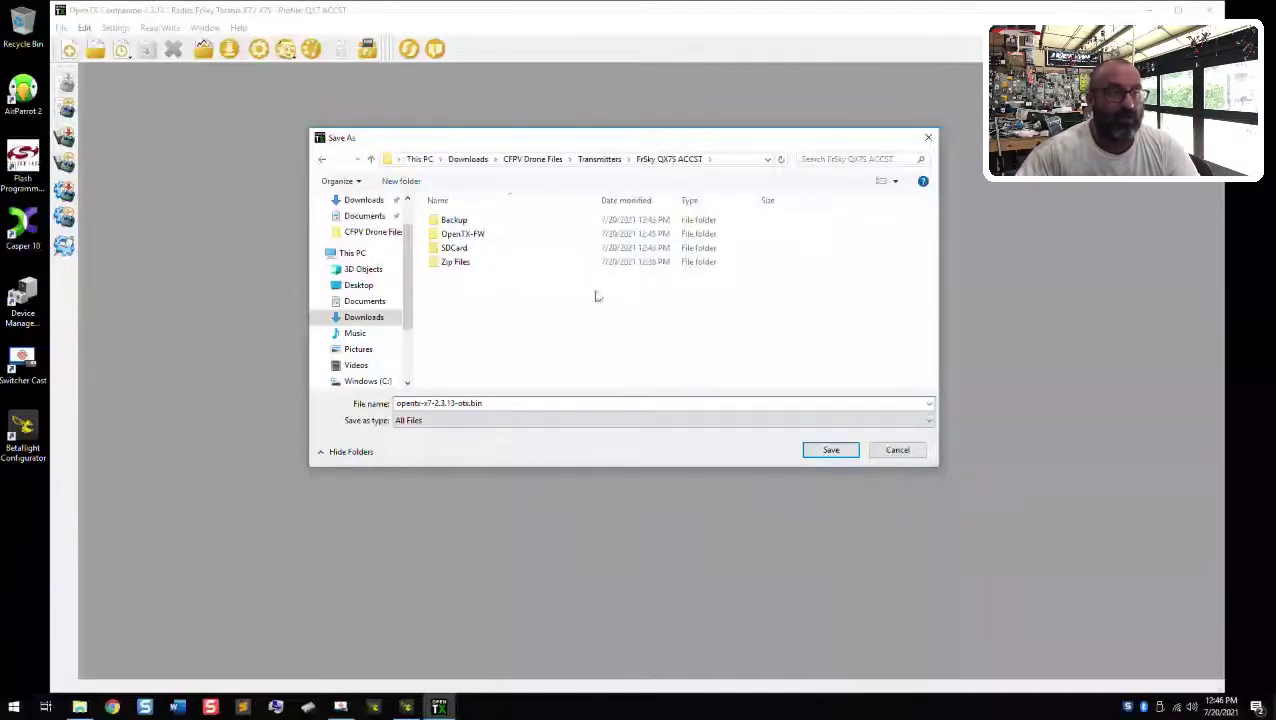
pyautogui.doubleClick(462, 234)
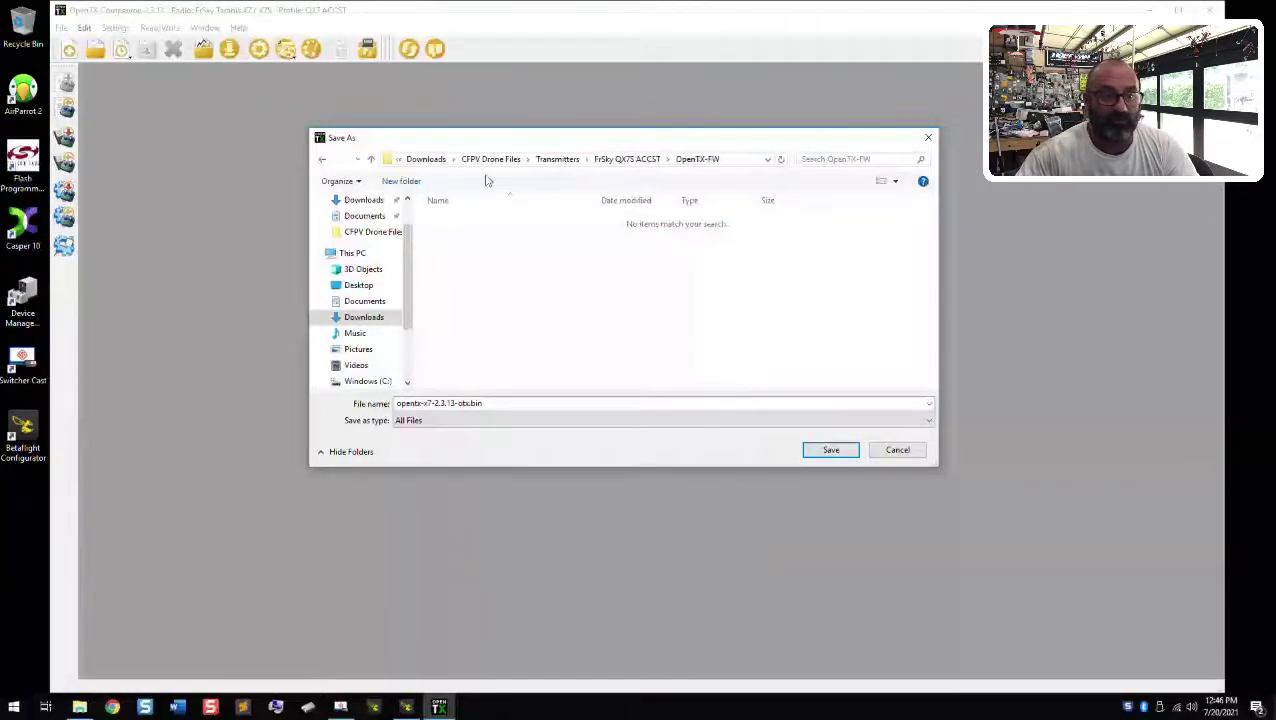
pyautogui.click(824, 450)
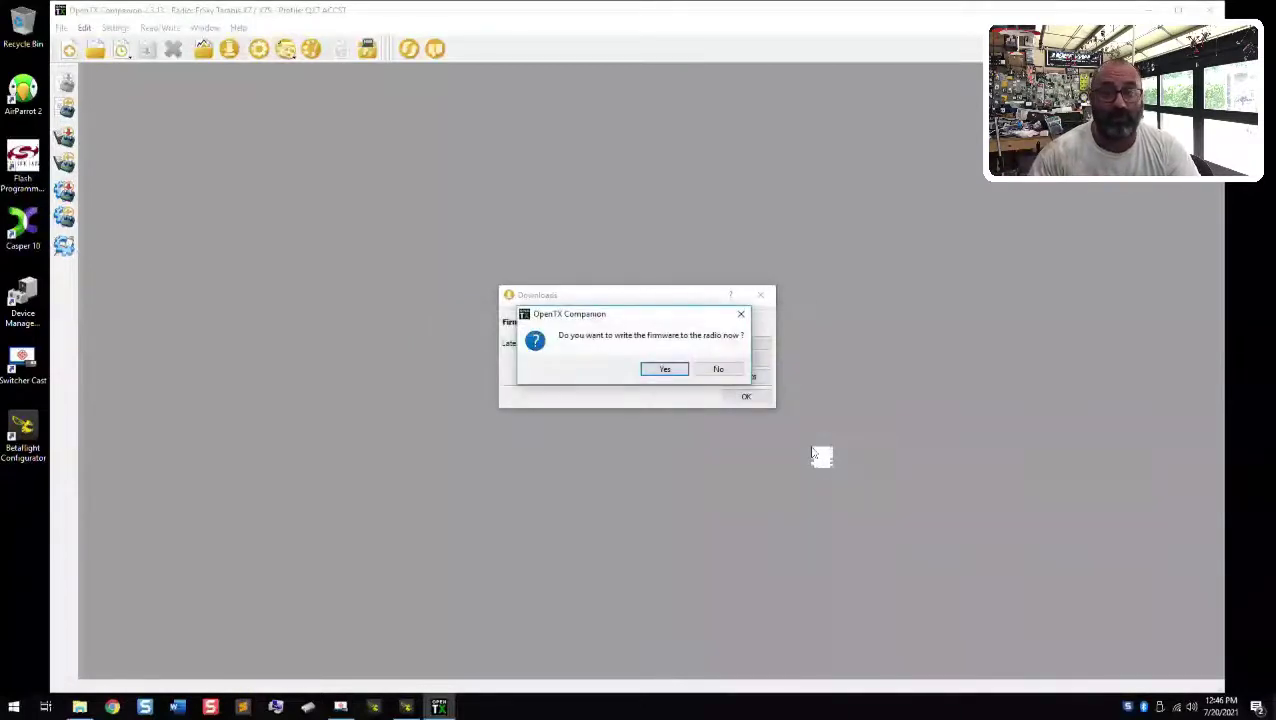
# - Skip writing the firmware to the radio and open the X7 SD card contents download index
pyautogui.click(718, 369)
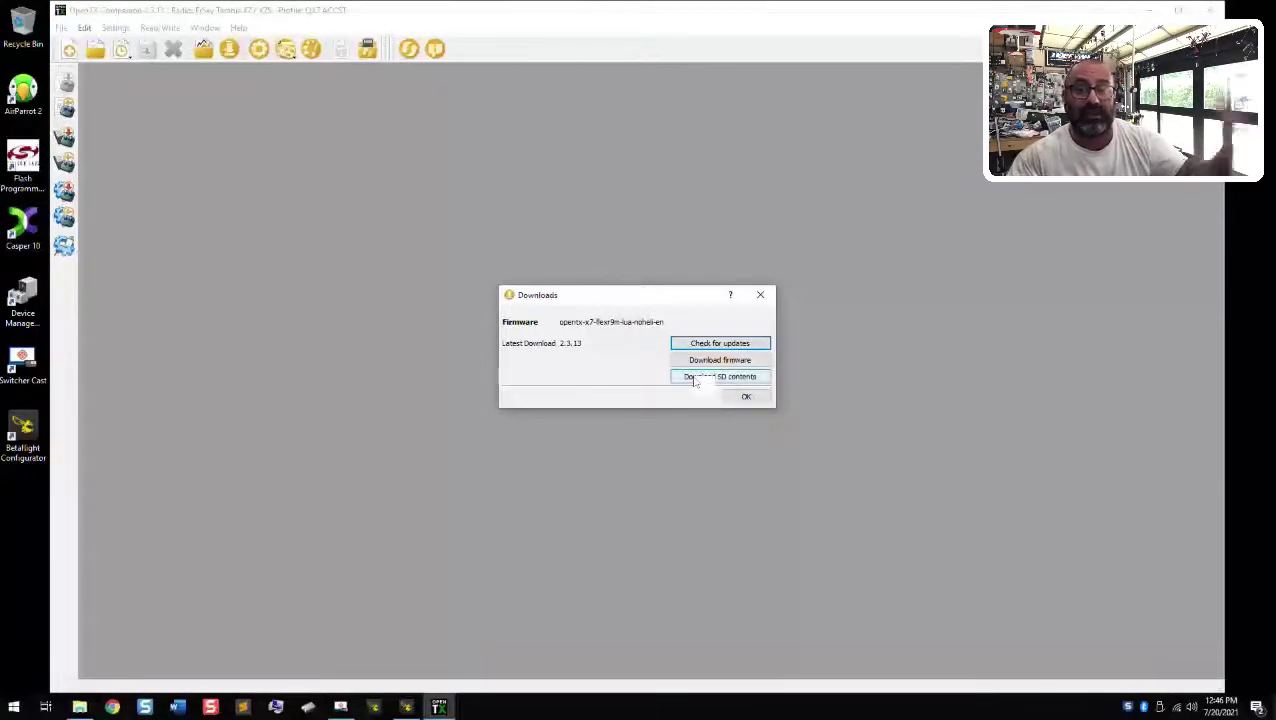
pyautogui.click(731, 381)
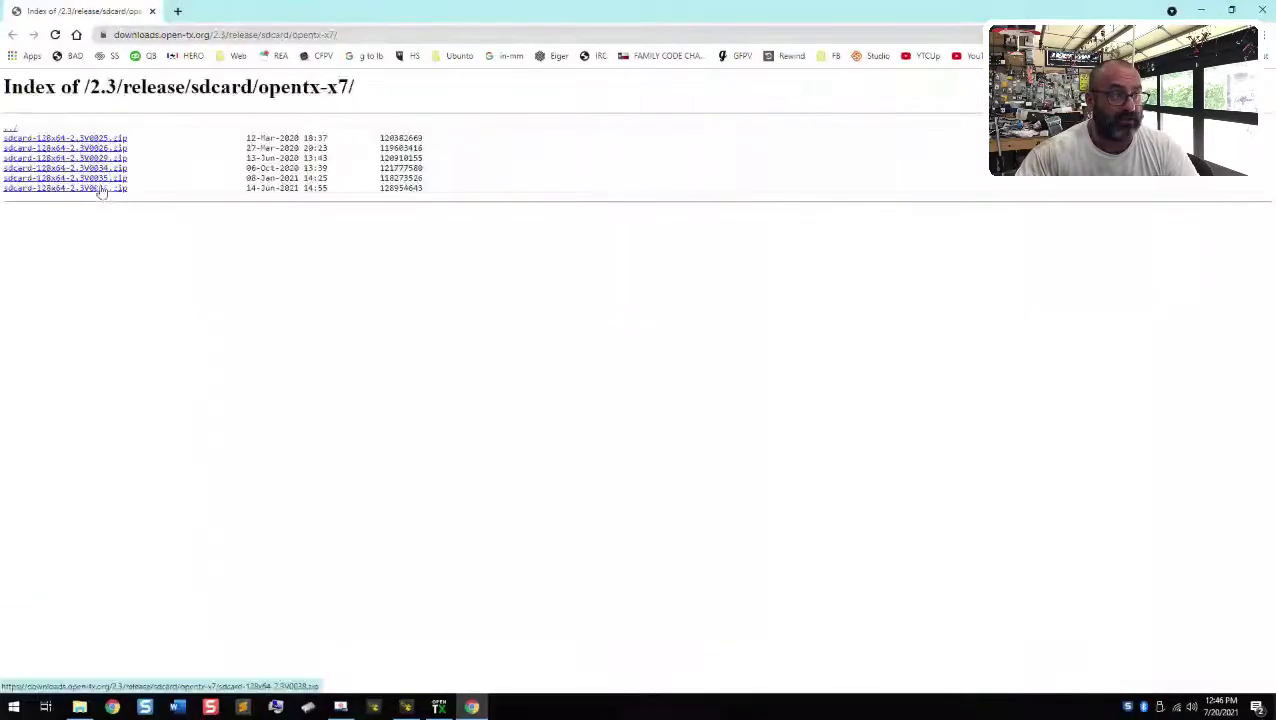
# - Download the newest sdcard-128x64-2.3 zip and show it in its folder
pyautogui.click(104, 189)
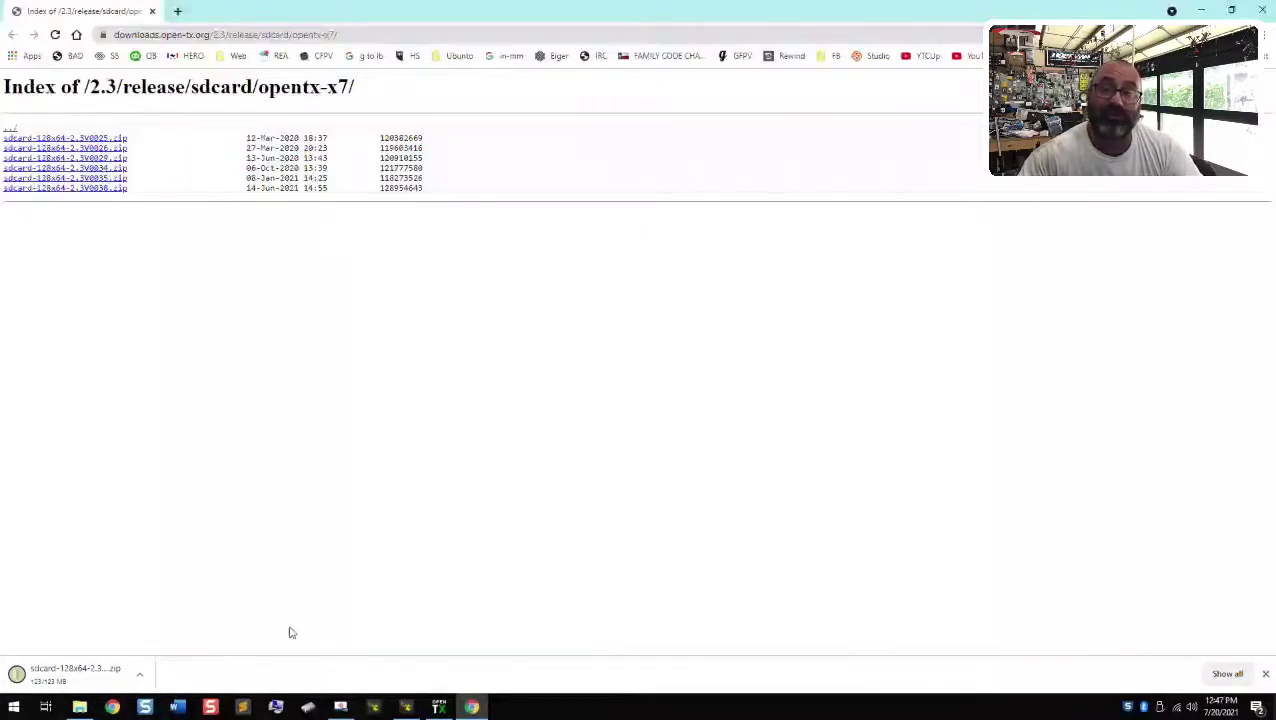
pyautogui.click(140, 677)
pyautogui.click(232, 632)
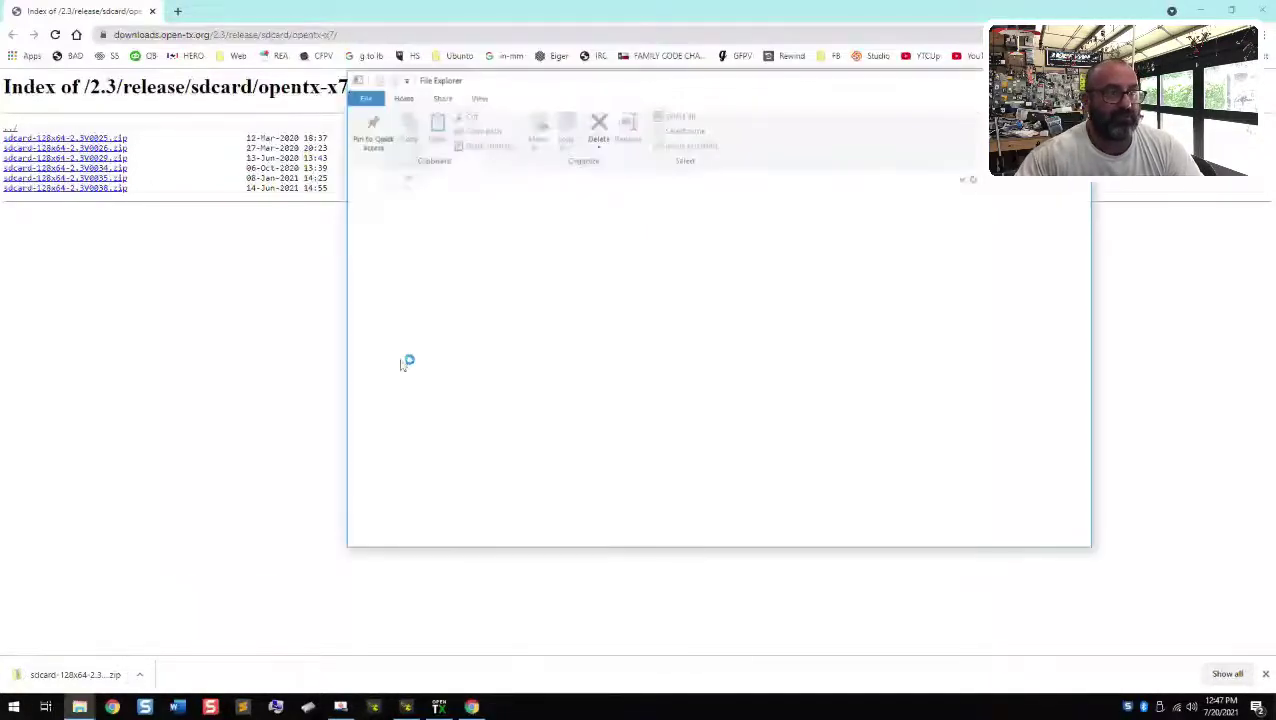
# - Cut the sdcard-128x64-2.3V0038 zip and browse to CFPV Drone Files > Transmitters > FrSky QX7S ACCST
pyautogui.rightClick(558, 218)
pyautogui.click(440, 405)
pyautogui.doubleClick(535, 289)
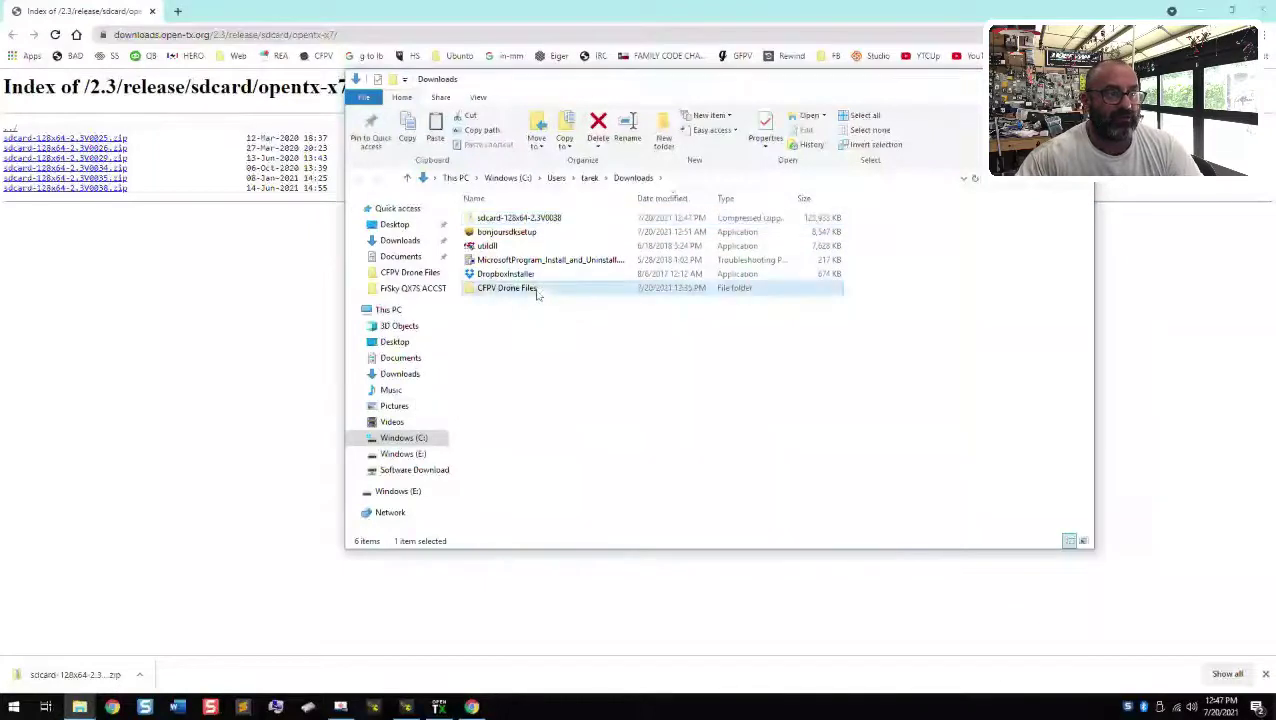
pyautogui.click(548, 249)
pyautogui.doubleClick(548, 249)
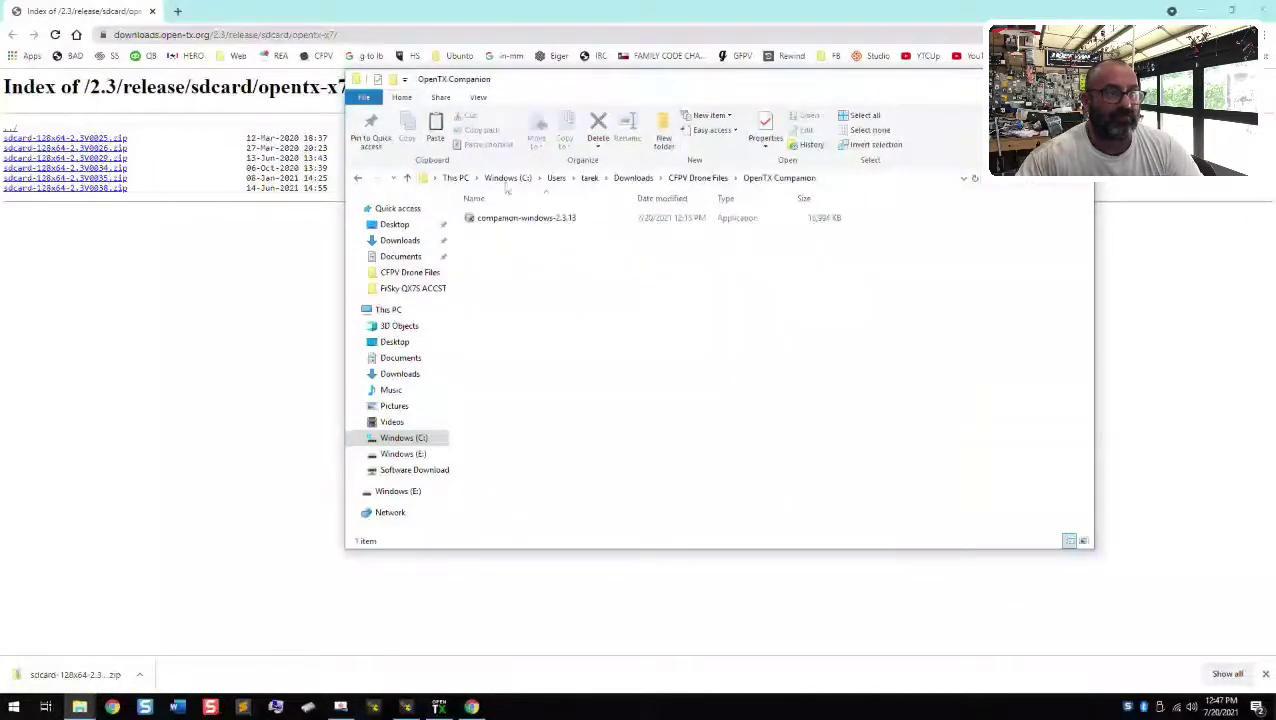
pyautogui.click(361, 179)
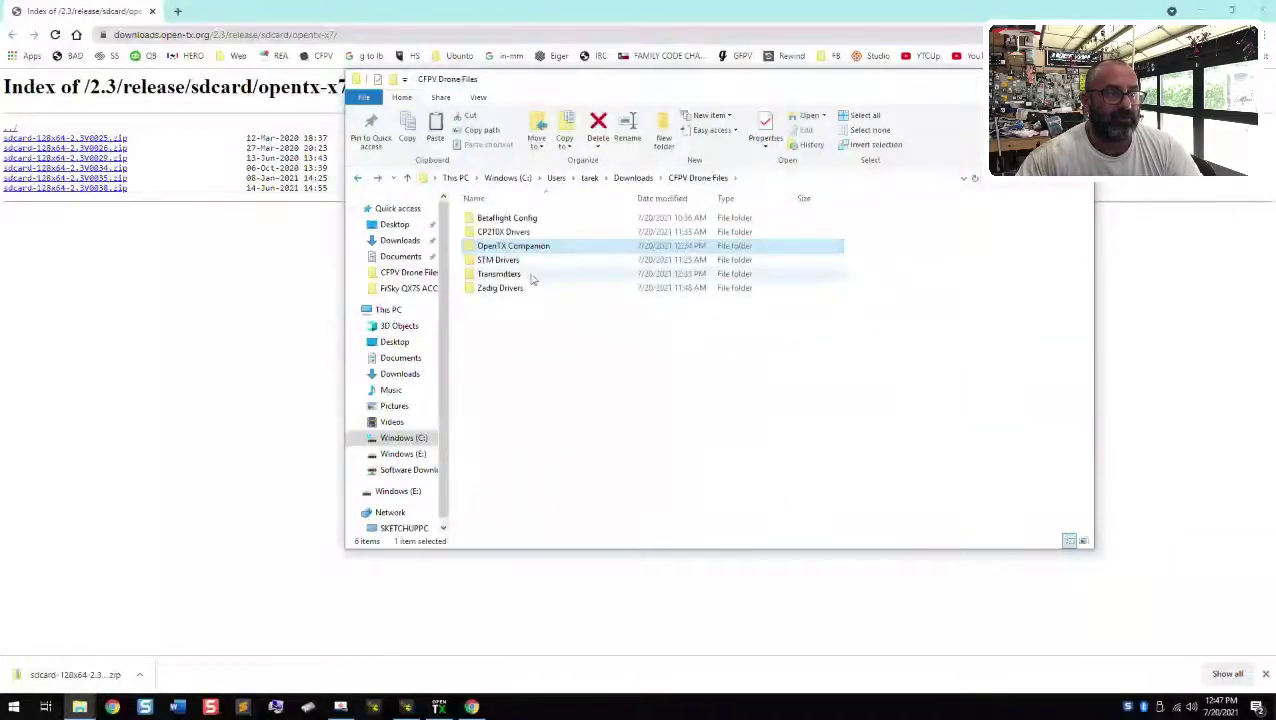
pyautogui.click(530, 276)
pyautogui.doubleClick(530, 276)
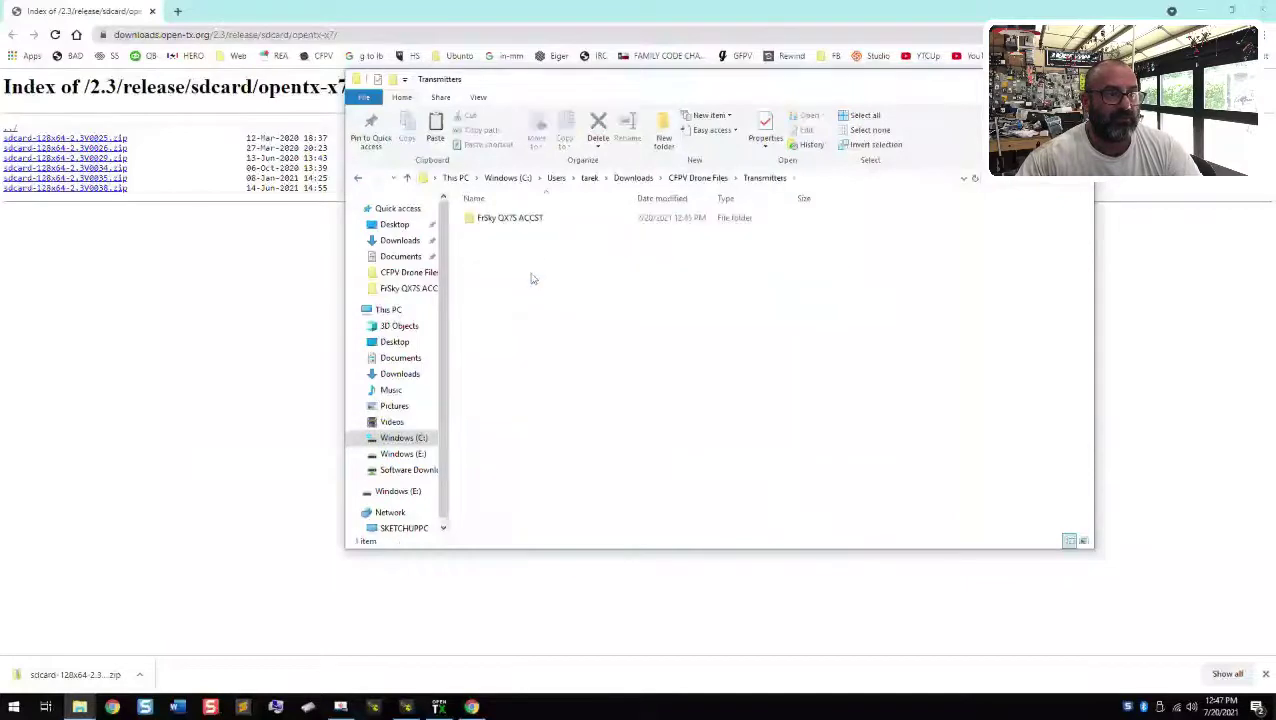
pyautogui.doubleClick(545, 220)
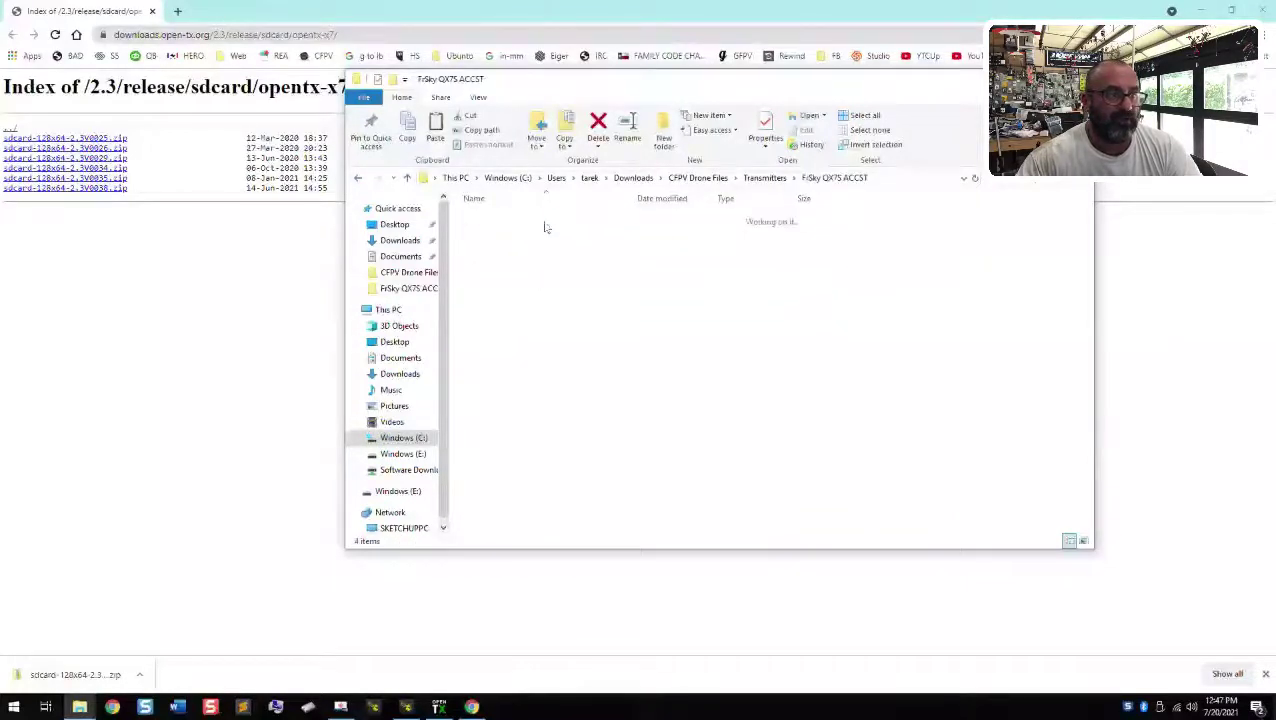
# - Paste the zip into the FrSky QX7S ACCST folder and peek into its Zip Files subfolder
pyautogui.rightClick(433, 407)
pyautogui.press('Escape')
pyautogui.hotkey('ctrl', 'v')
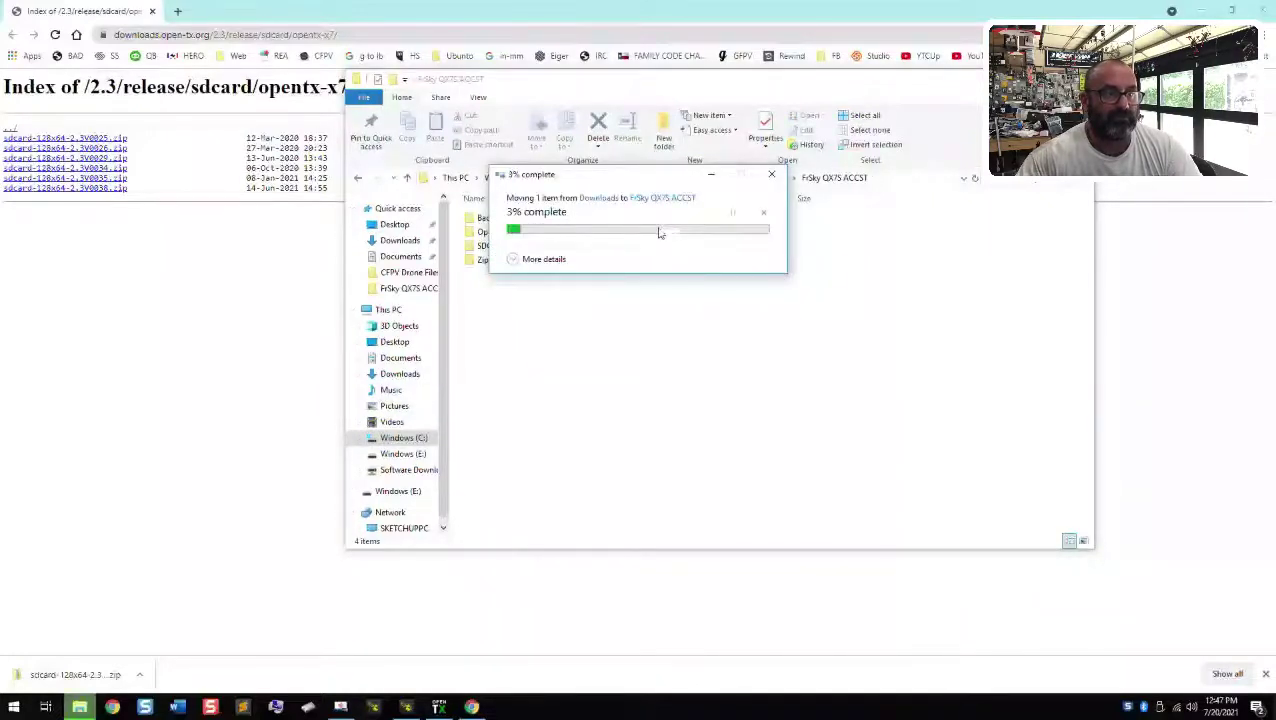
pyautogui.click(660, 380)
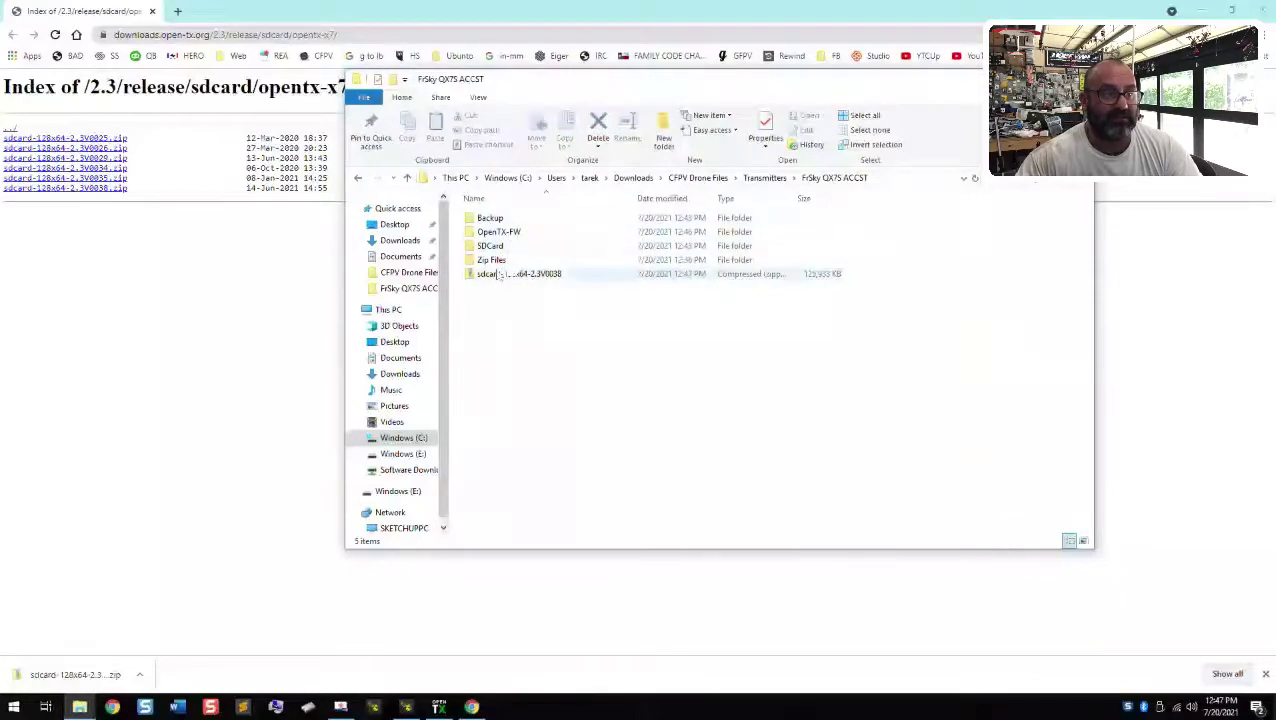
pyautogui.doubleClick(499, 261)
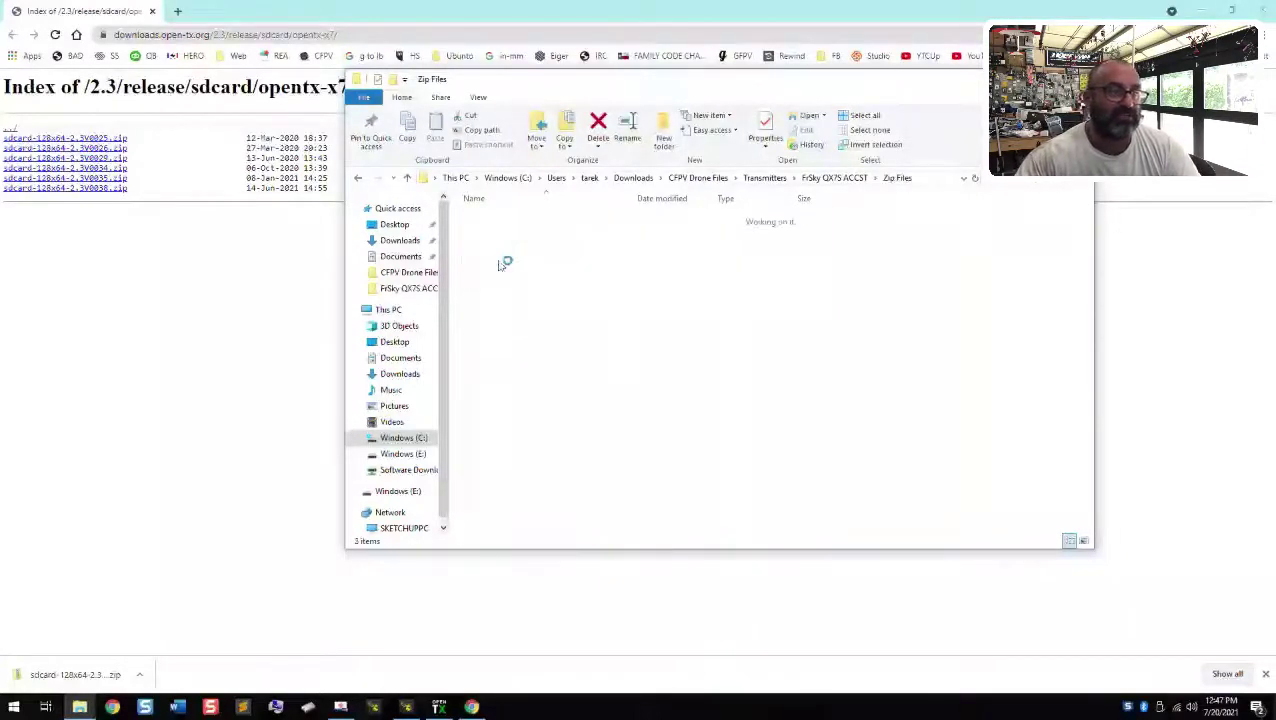
pyautogui.hotkey('alt', 'Left')
pyautogui.rightClick(530, 276)
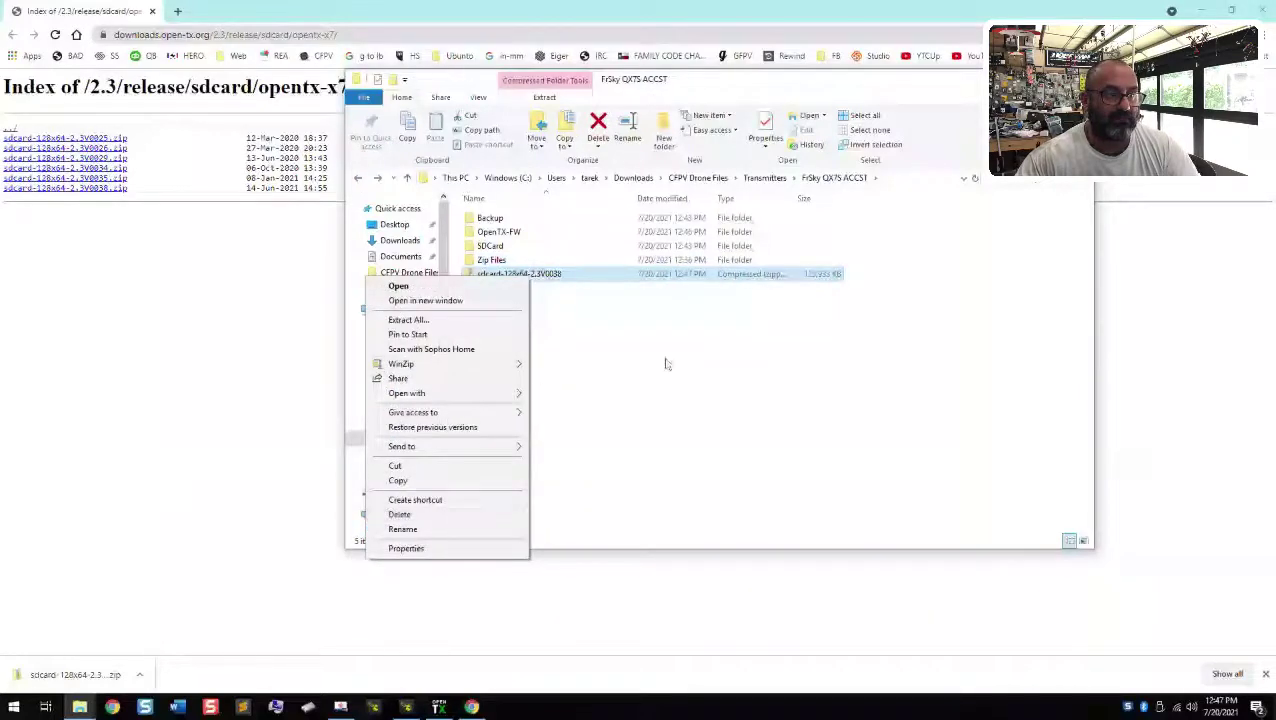
# - Extract All from the sdcard-128x64-2.3V0038 zip into its default folder beside it
pyautogui.click(420, 319)
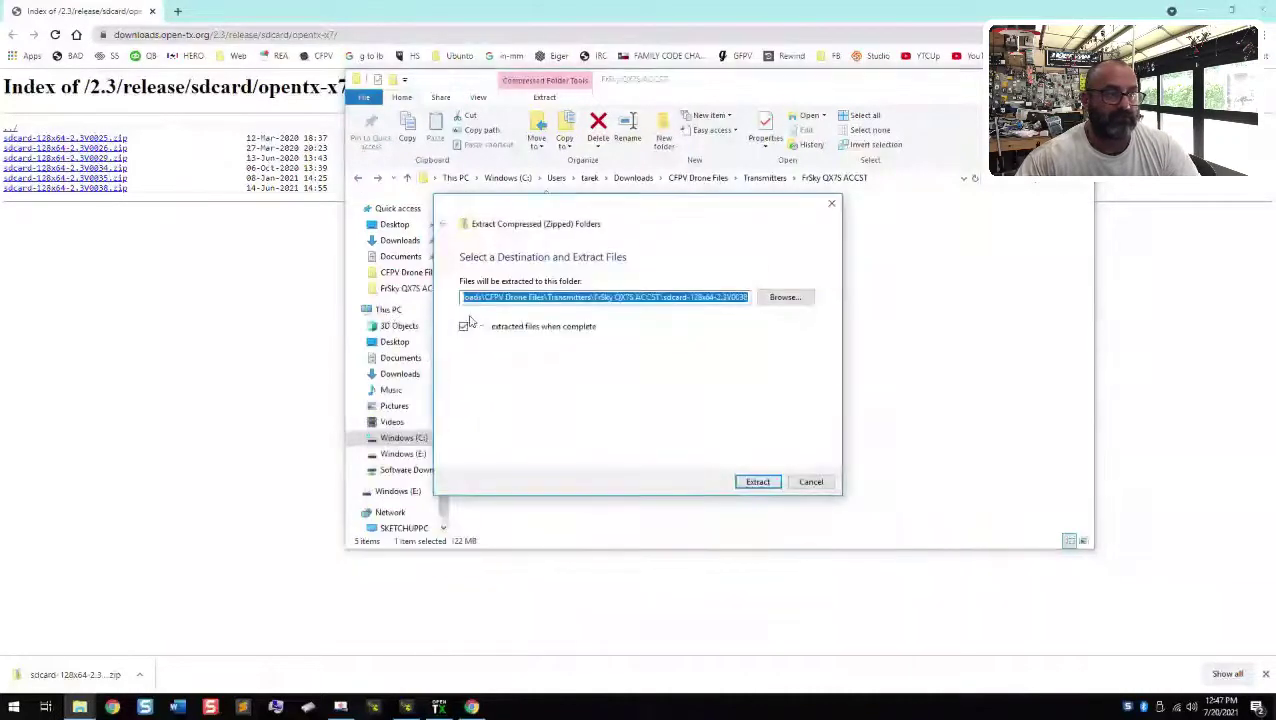
pyautogui.click(742, 481)
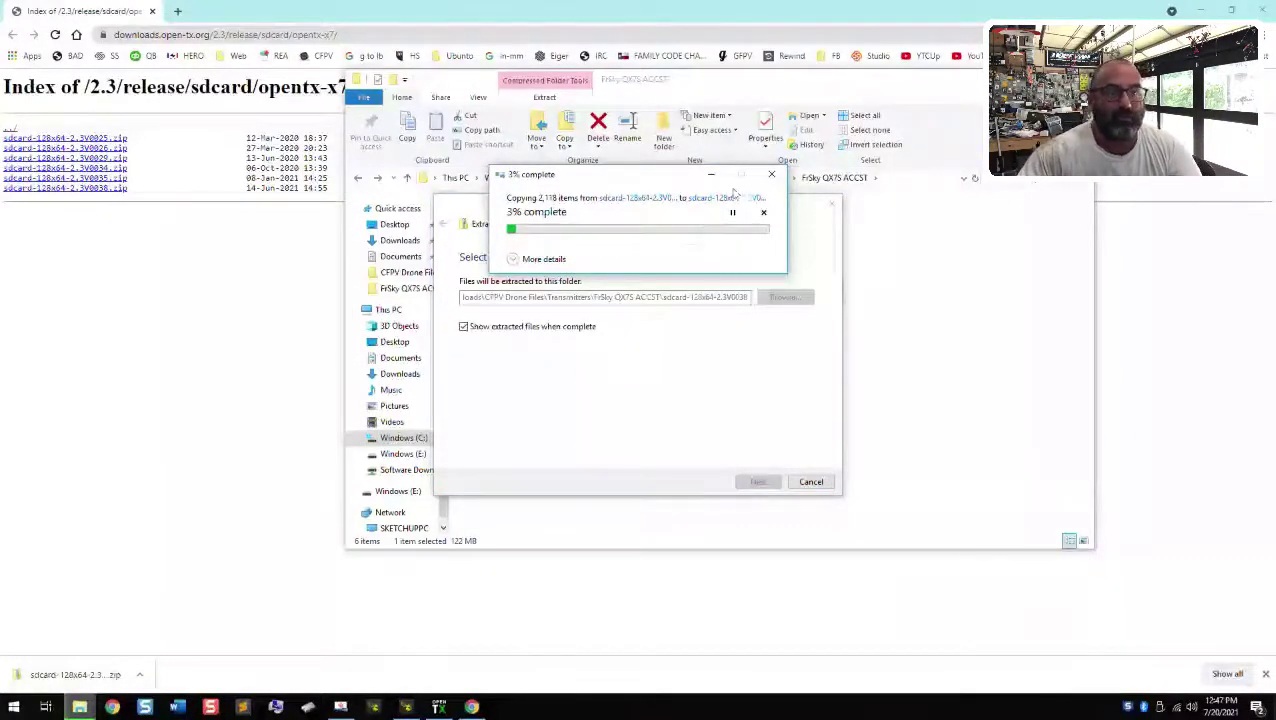
pyautogui.click(763, 212)
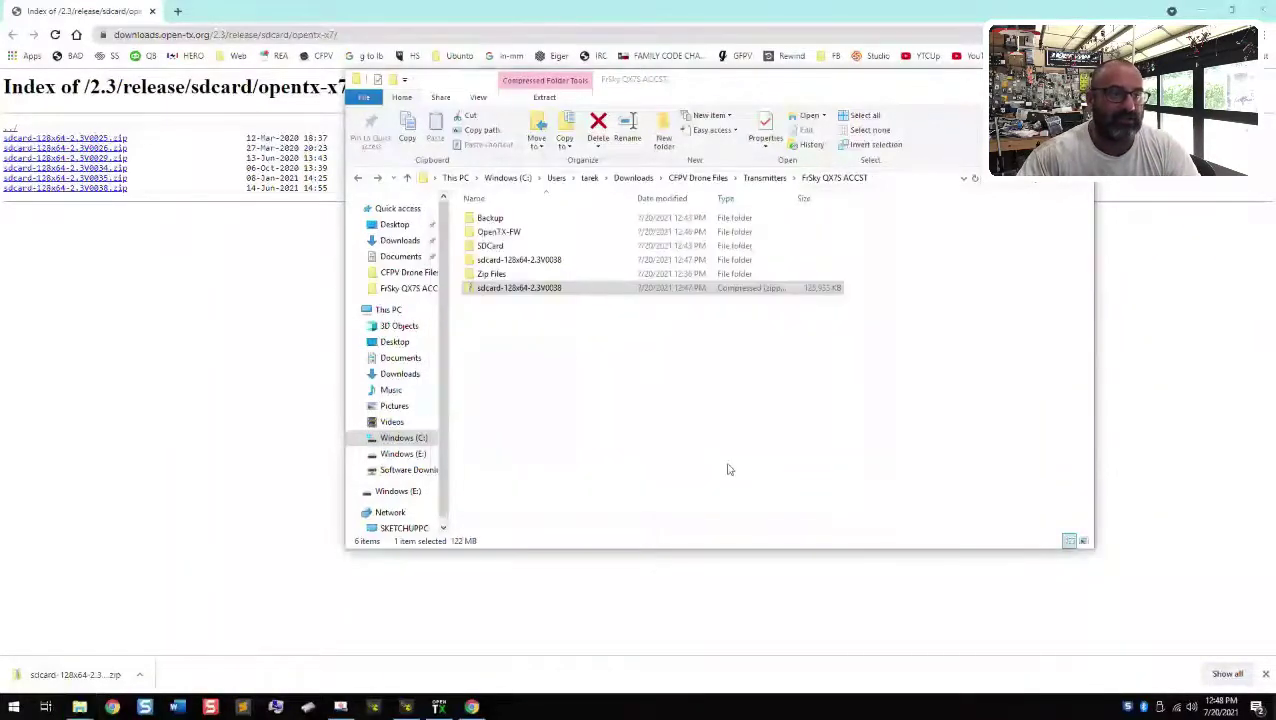